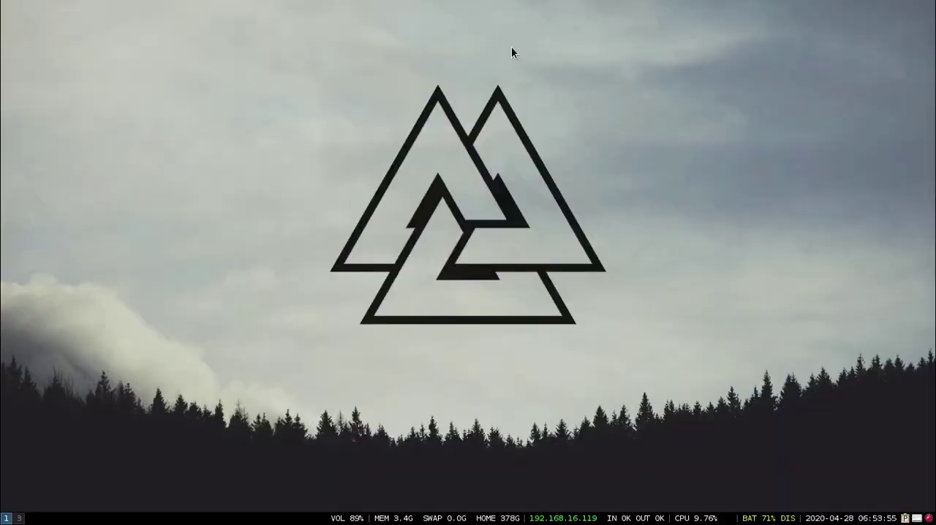
Check all service statuses for bluetooth, then complete 'blue' to bluetoothctl at the prompt.
key(super+Return)
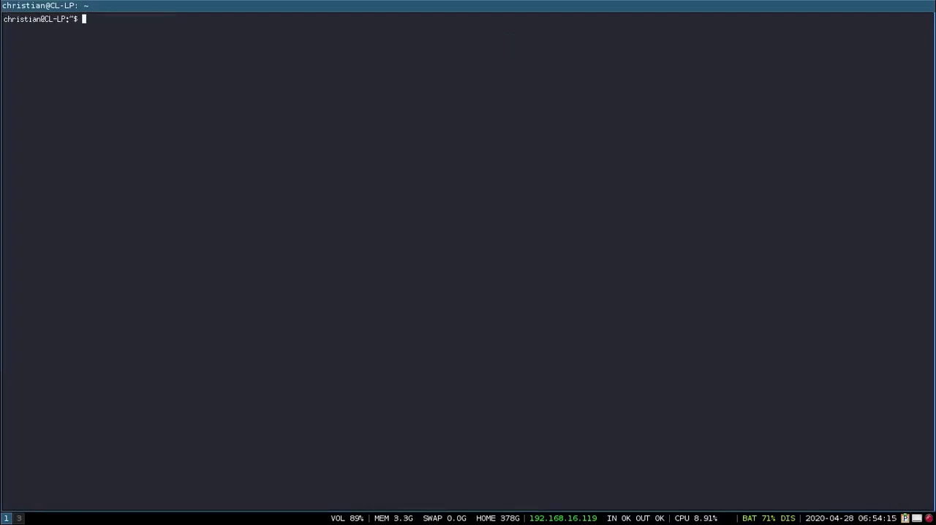
text(sudo )
text(service )
text(--statu)
text(s-all)
key(Return)
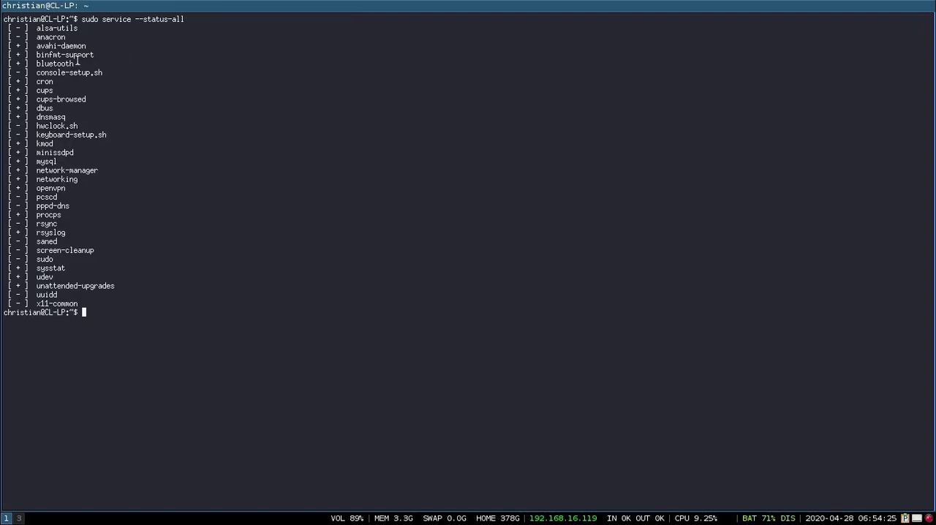
drag(84, 65, 5, 68)
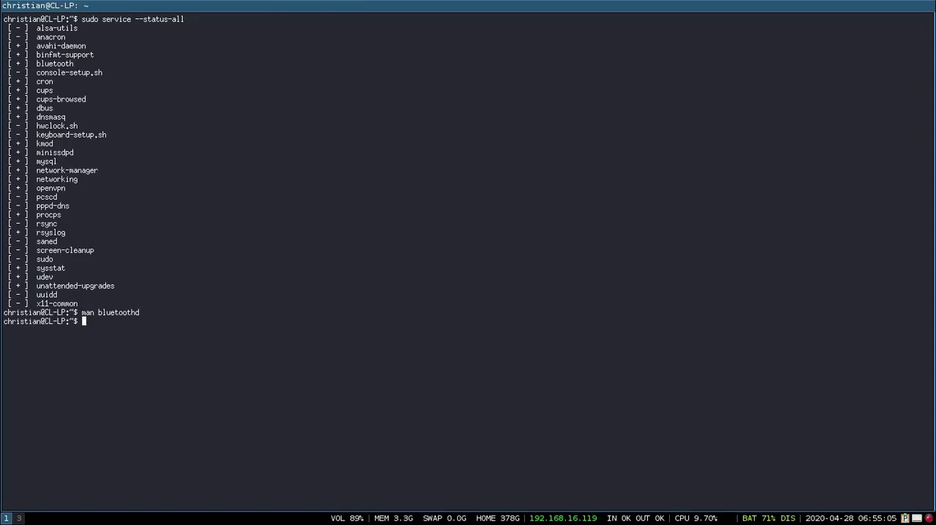
text(blue)
key(Tab)
key(Tab)
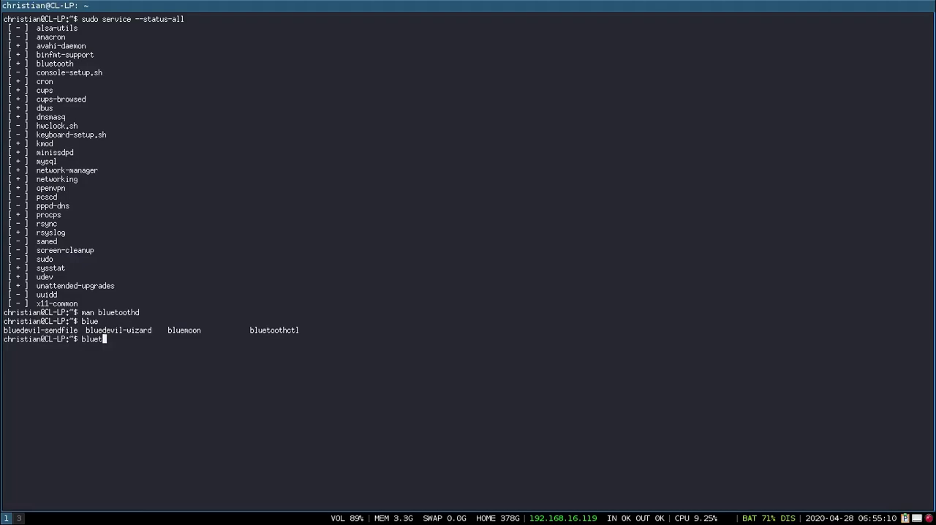
text(too)
key(Tab)
Start bluetoothctl with agent on, default-agent and scan on, then pair C4:7C:8D:6A:EC:F2.
key(BackSpace)
key(Return)
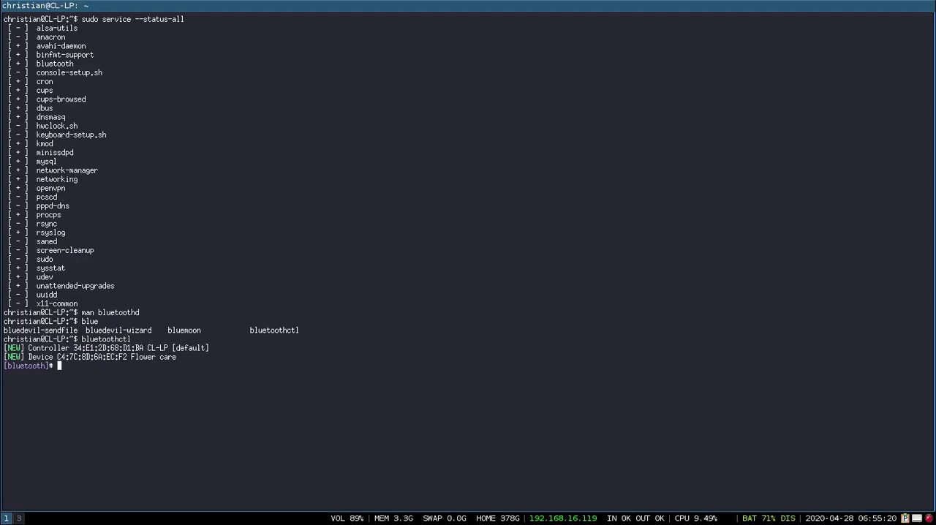
text(agent)
text( on)
key(Return)
text(default)
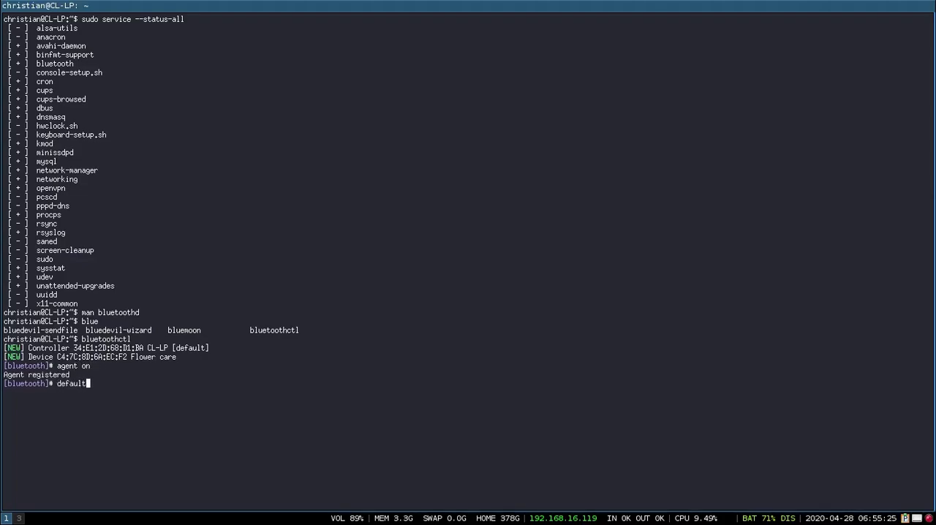
text(-)
text(agent)
key(Return)
text(scan)
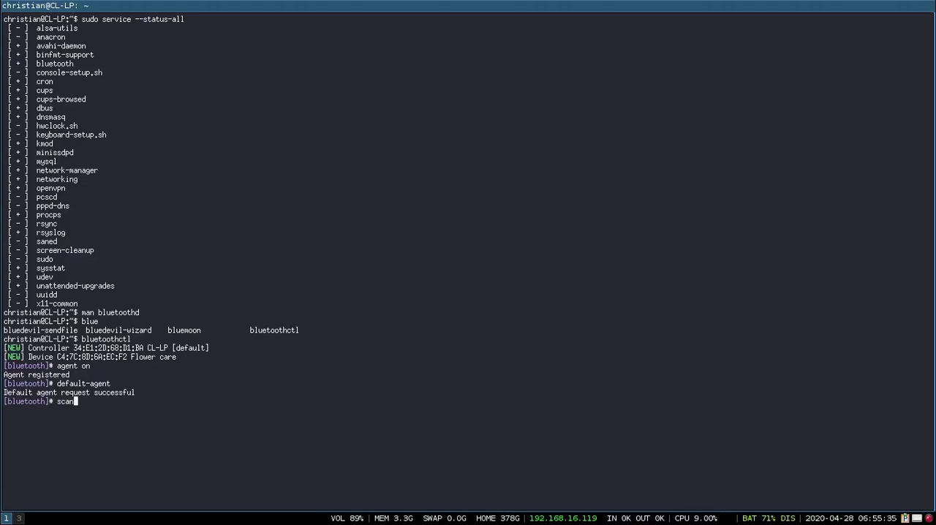
text( on)
key(Return)
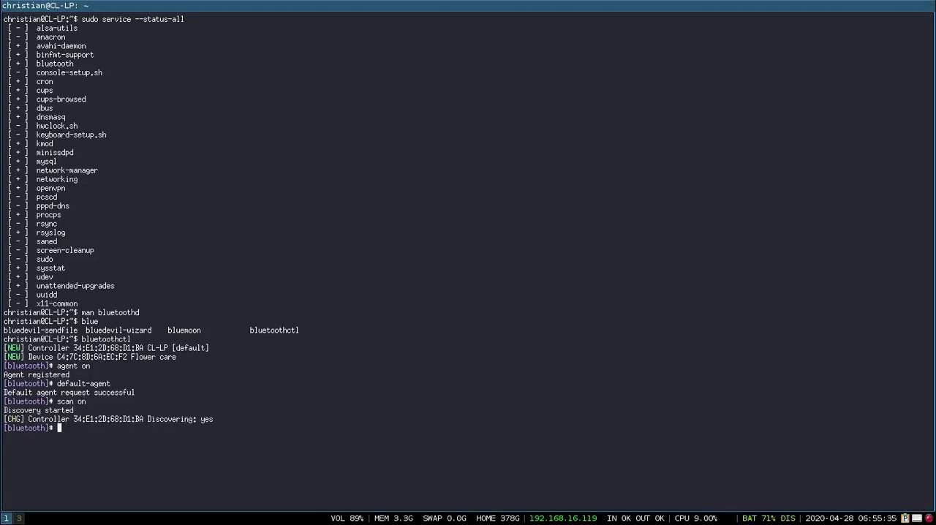
text(pair)
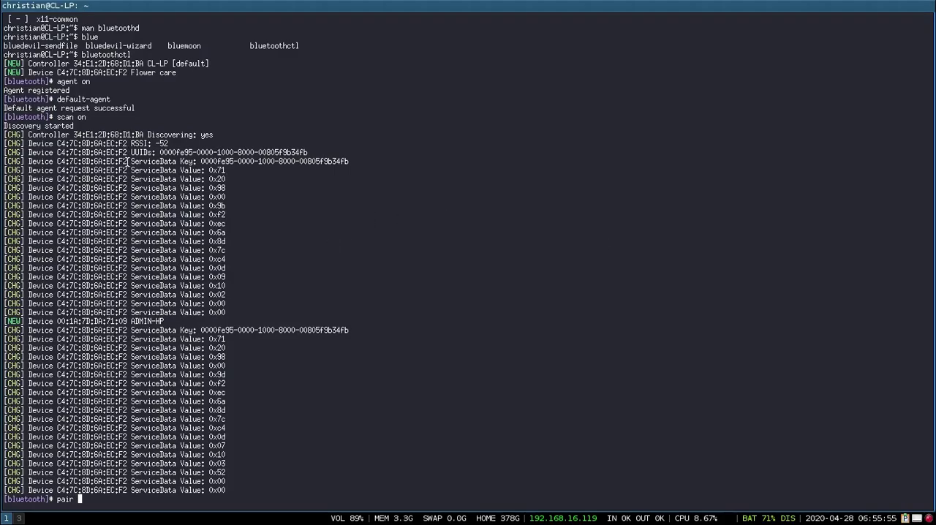
drag(127, 161, 57, 162)
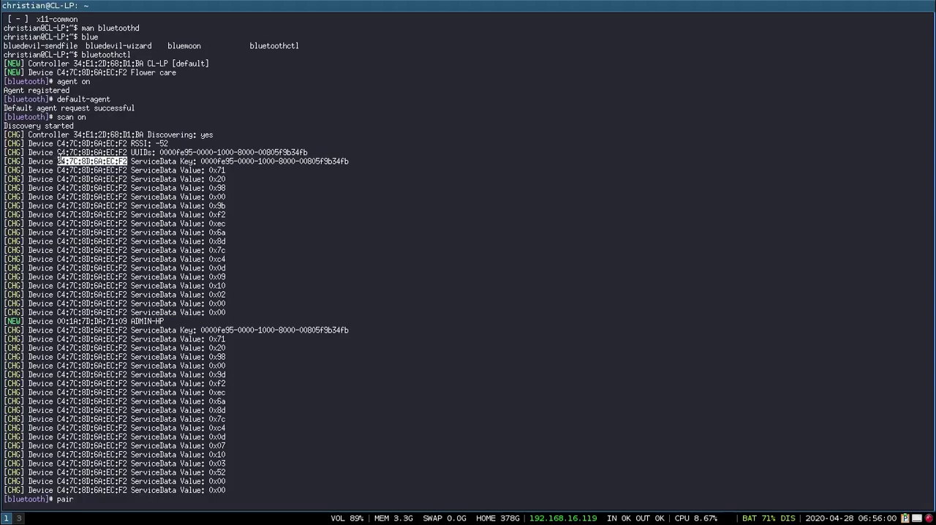
middle_click(148, 437)
Pair the Flower care sensor, then compose echo -e -n "agent on\ndefault-agent" | bluetoothctl.
key(Return)
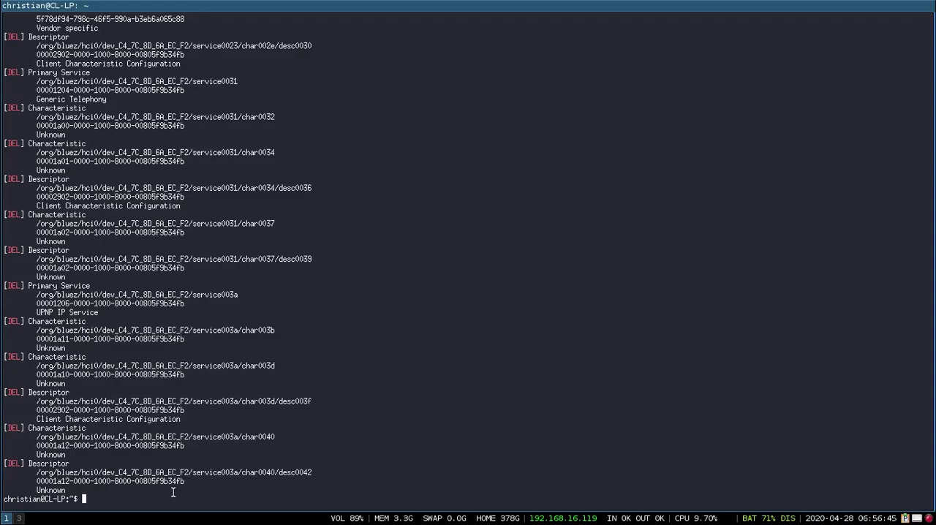
text(blue)
text(to)
key(Tab)
key(Home)
text(echo -e -n " " )
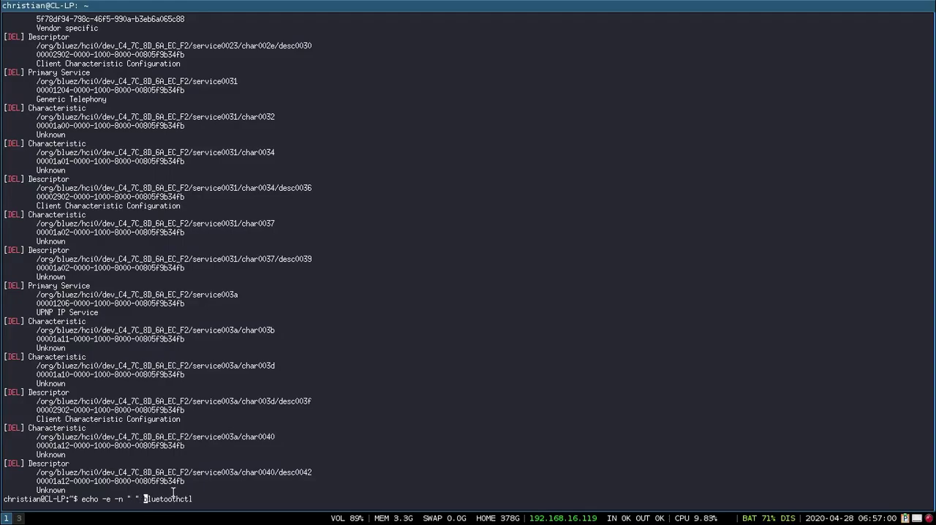
text(|)
key(Left)
key(Left)
key(Left)
key(BackSpace)
text(agent on\ndefault-agent)
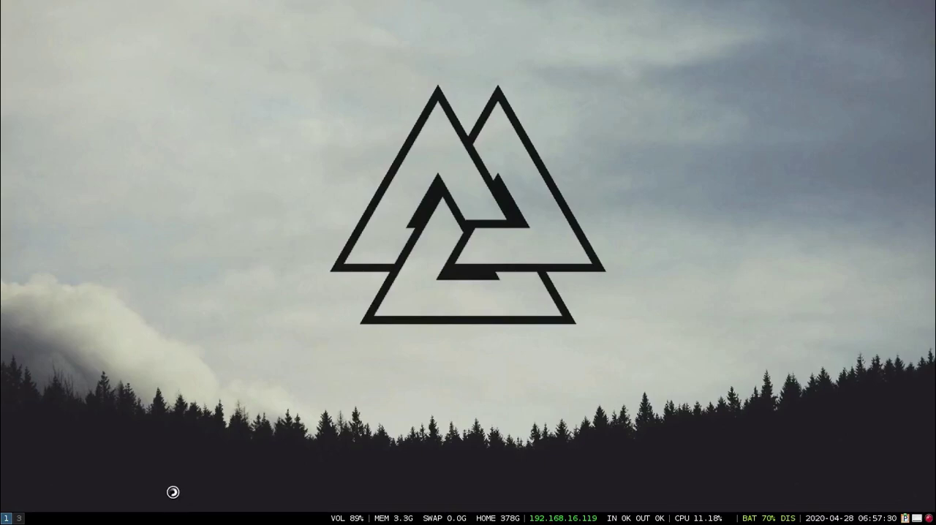
Launch Chromium, search 'intel bluetooth le github' and open the intel-iot-devkit/tinyb result.
key(super+d)
text(chro)
key(Return)
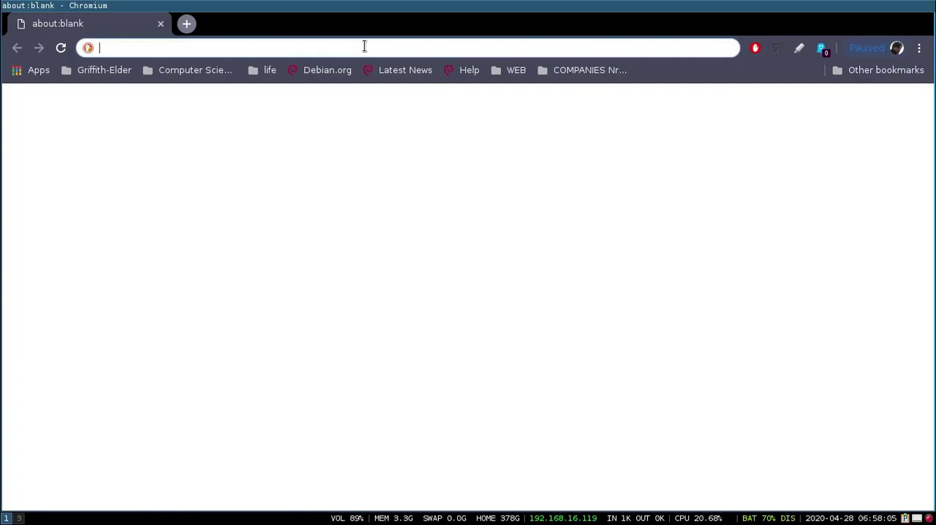
text(intel bluetooth )
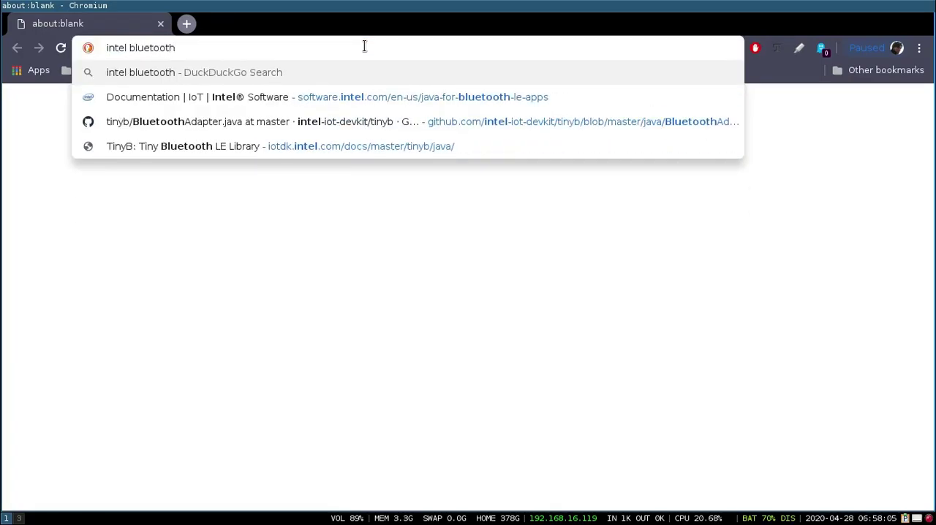
text(le github)
key(Return)
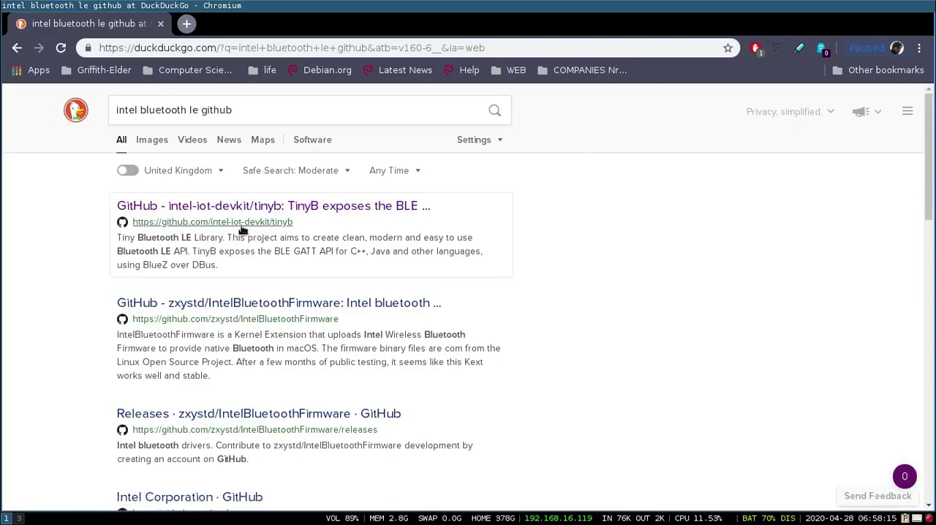
click(243, 206)
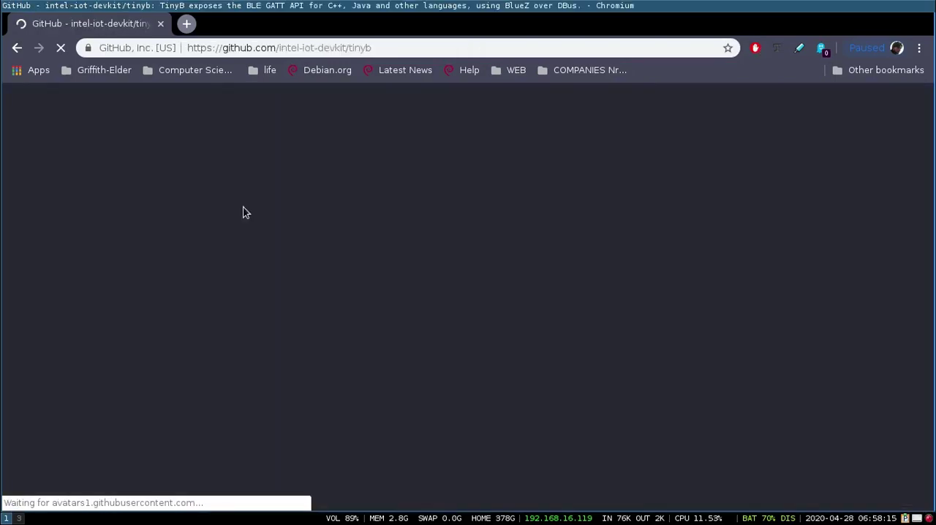
scroll(243, 212, down, 2)
scroll(242, 212, down, 8)
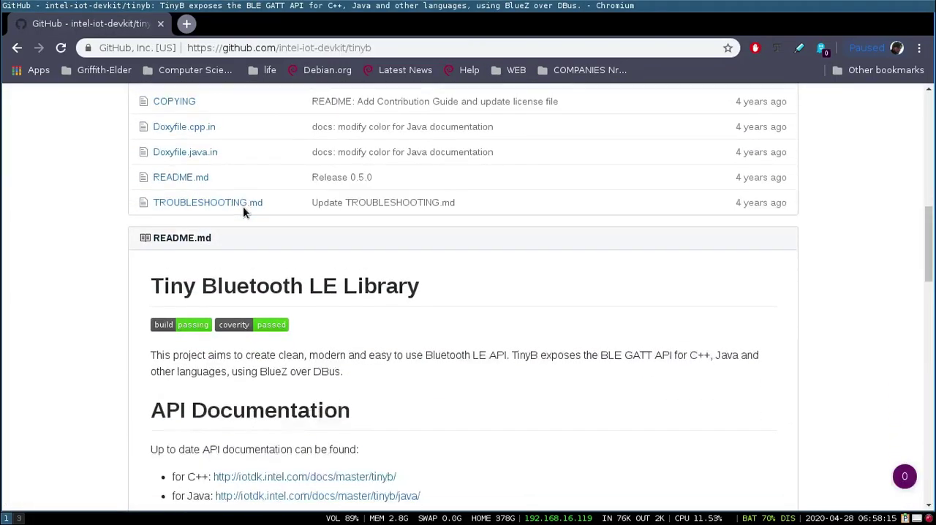
scroll(243, 212, down, 3)
scroll(243, 212, down, 2)
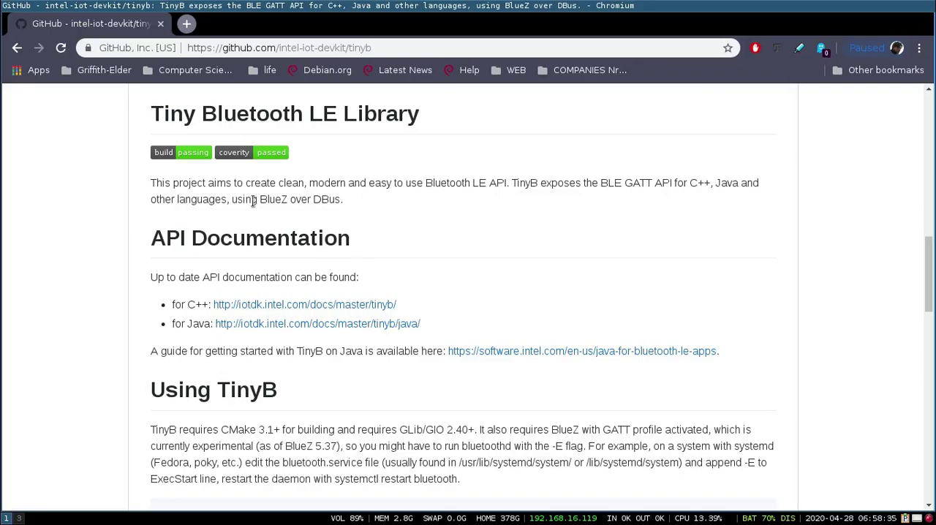
double_click(270, 199)
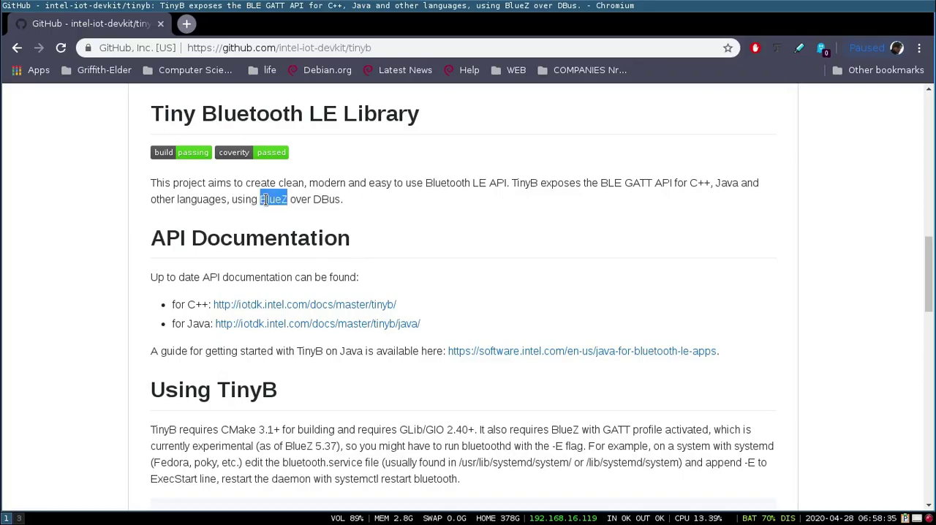
scroll(271, 199, down, 3)
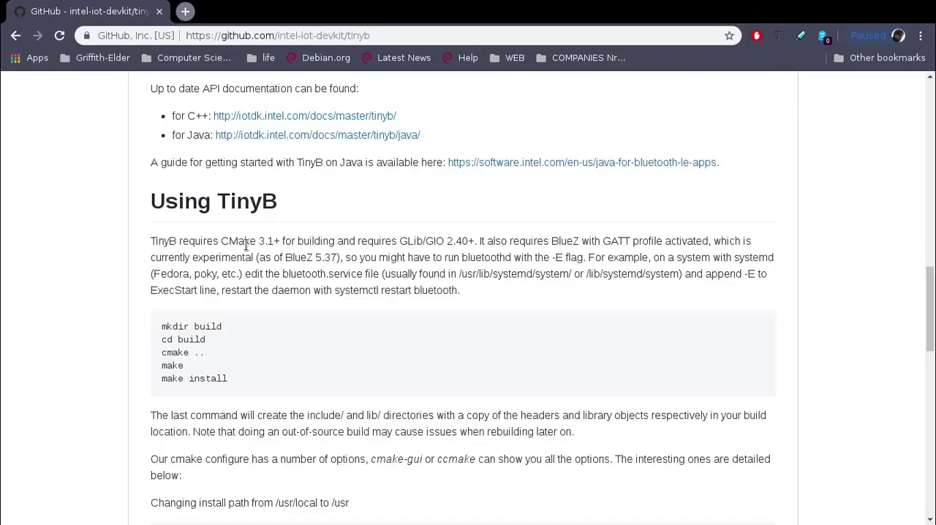
double_click(239, 241)
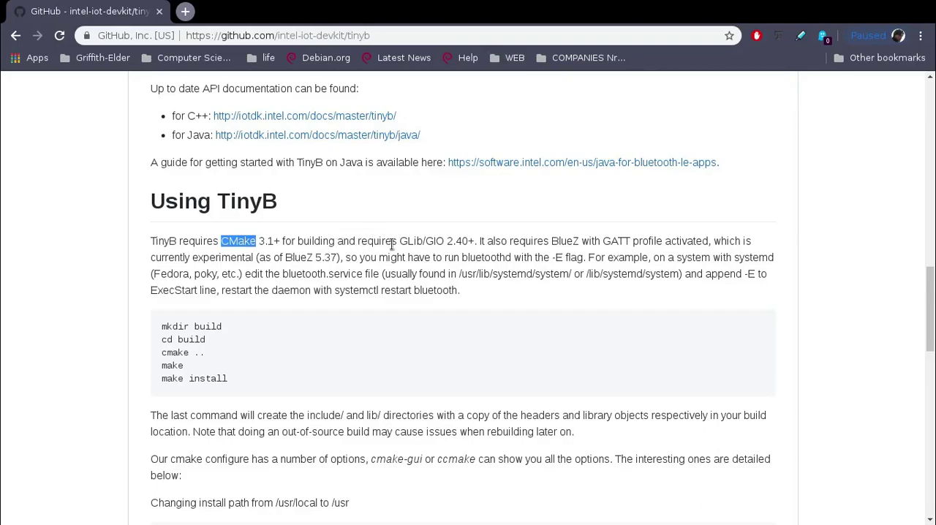
double_click(411, 242)
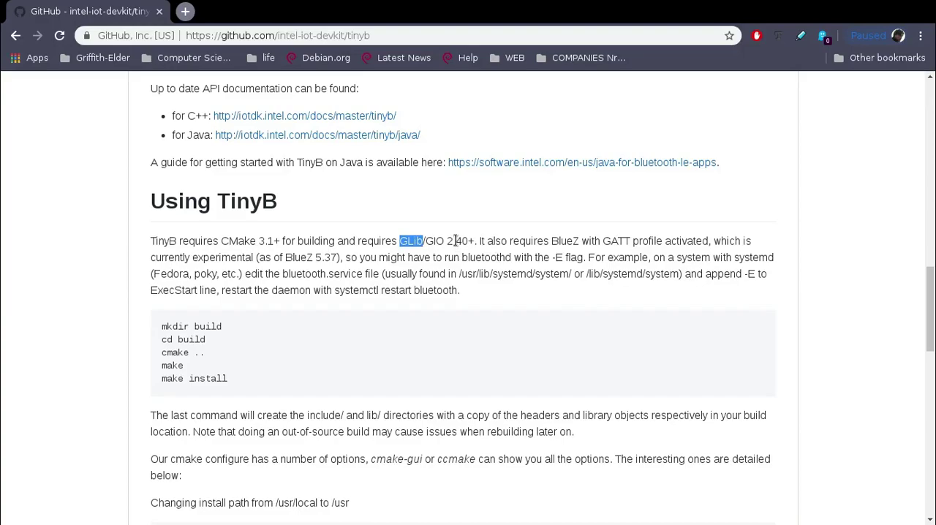
Open a terminal beside the browser and return to the top of the tinyb repo page.
key(super+f)
key(super+Return)
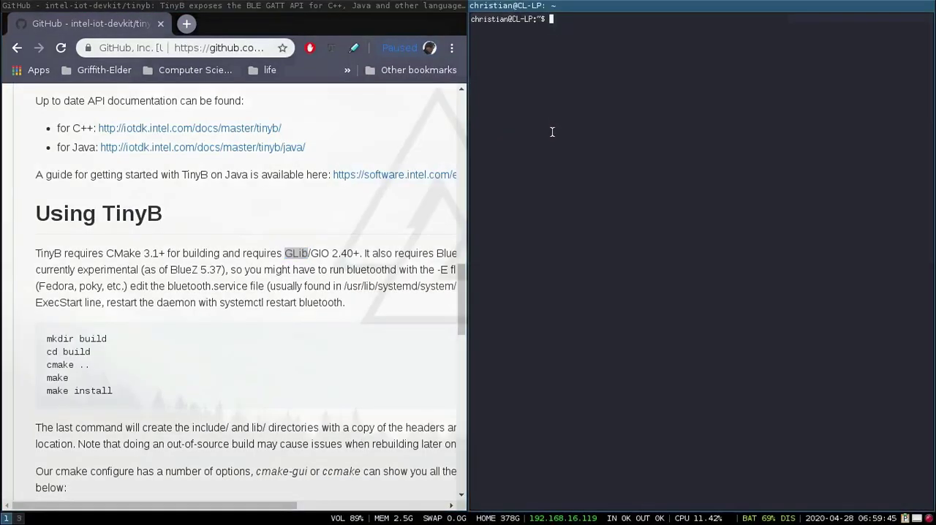
text(sudo)
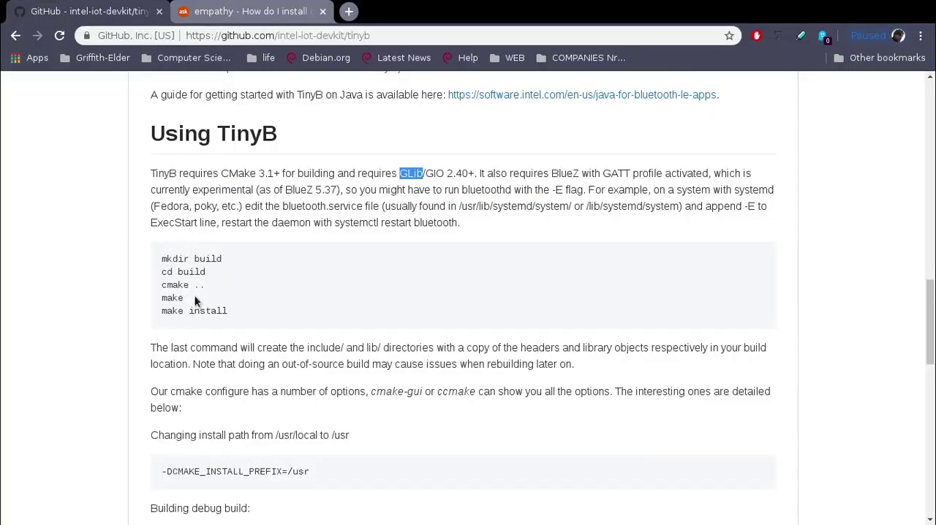
scroll(219, 310, down, 1)
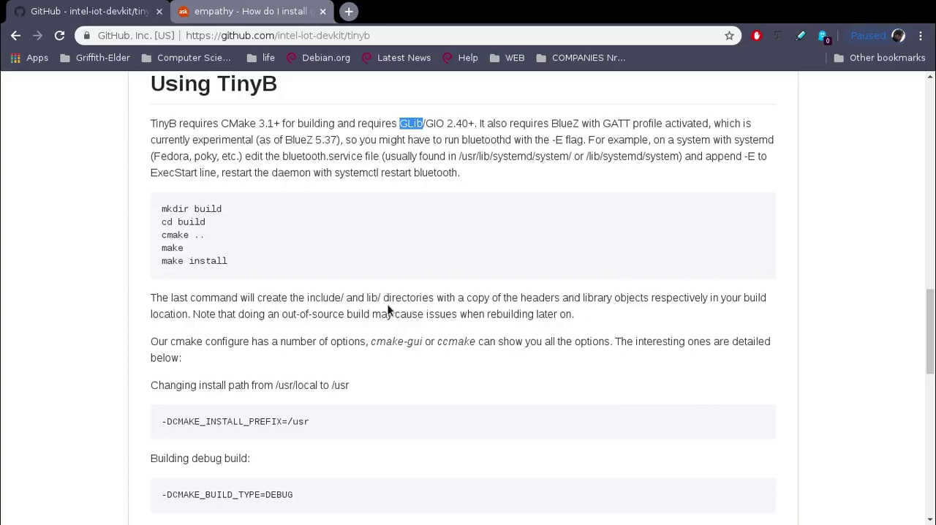
scroll(219, 314, down, 1)
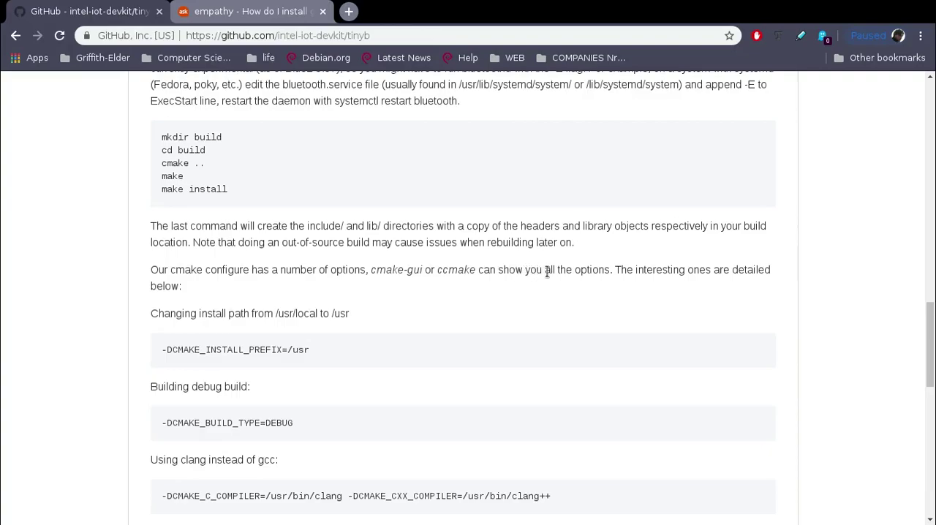
scroll(555, 272, down, 4)
drag(241, 364, 149, 364)
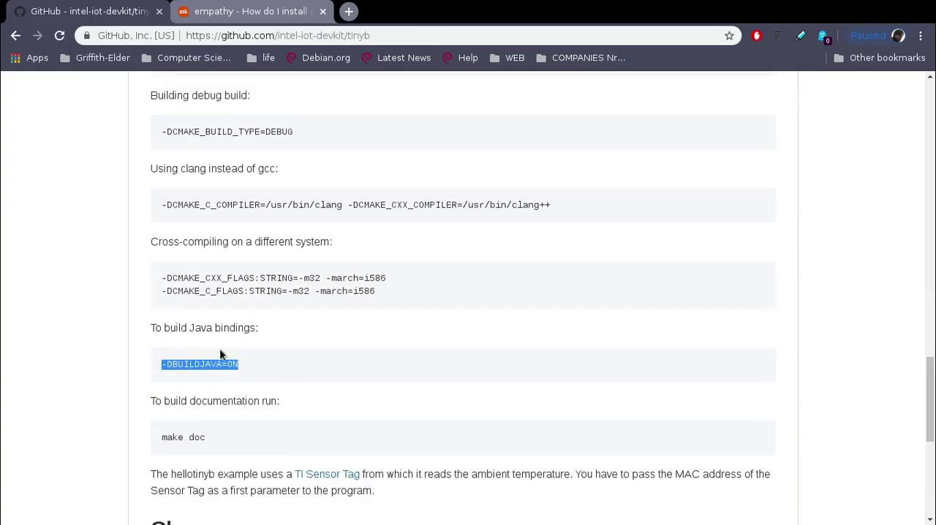
scroll(379, 359, up, 15)
key(Home)
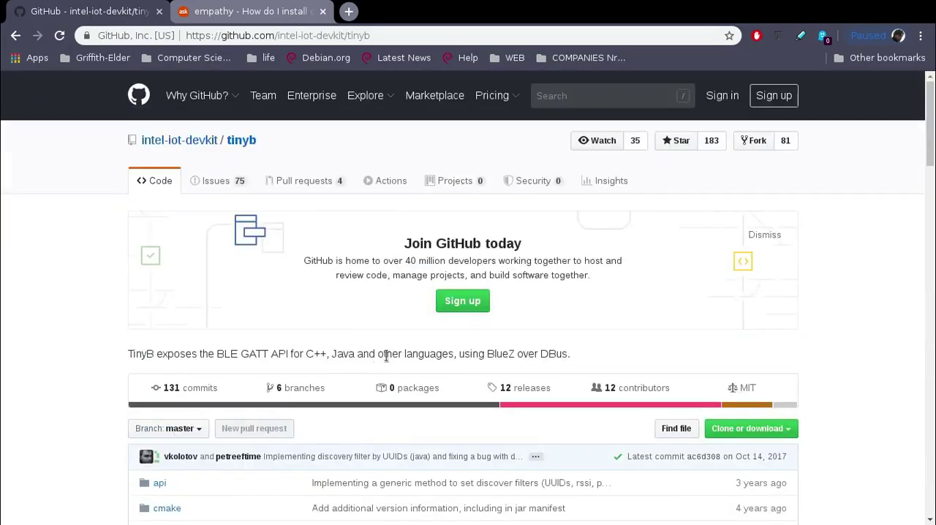
scroll(860, 364, down, 2)
Copy the tinyb clone URL and git clone it in a new terminal.
click(758, 289)
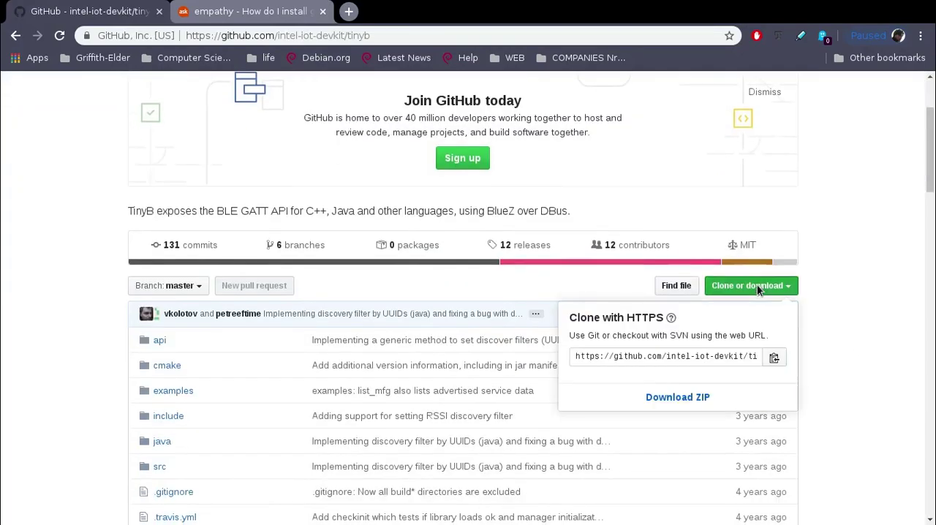
click(774, 358)
key(super+Return)
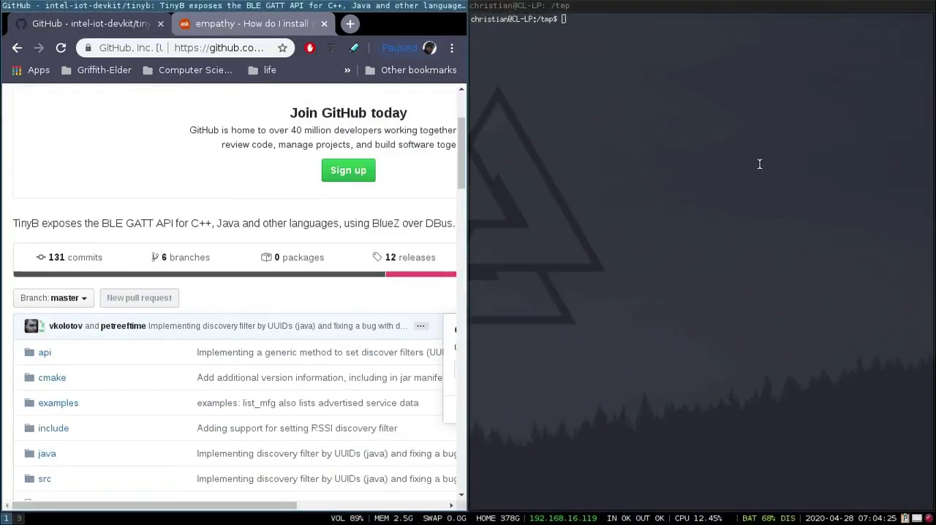
text(git clone)
text(https://github.com/intel-iot-devkit/tinyb.git)
key(Return)
text(cd tinyb)
Enter tinyb, create and enter a build folder, and run cmake ..
key(Return)
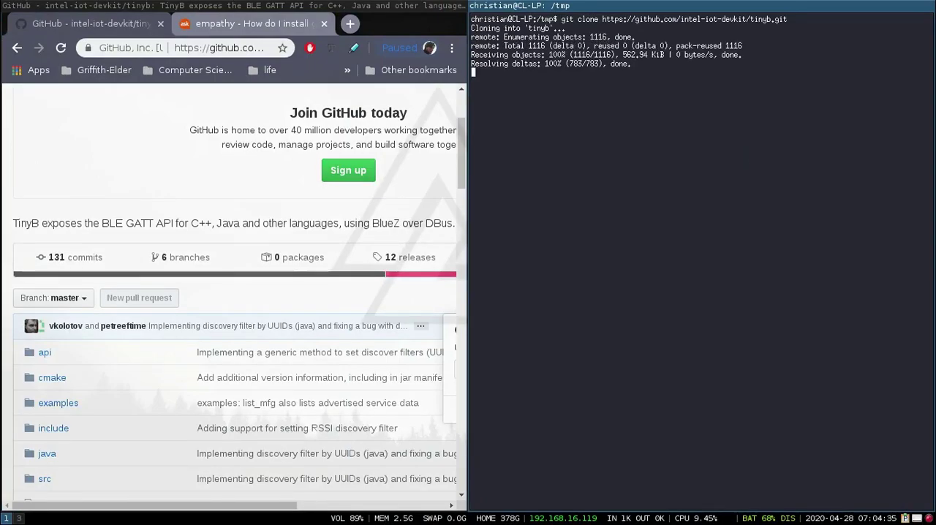
text(ls)
key(Return)
scroll(234, 293, down, 10)
text(cd tinyb/)
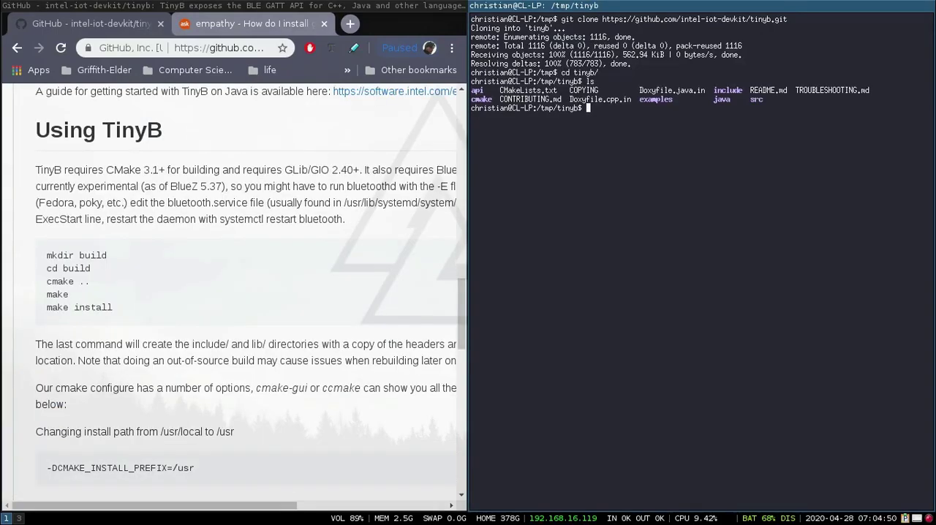
text(mkdir bu)
text(ild)
key(Return)
text(cd )
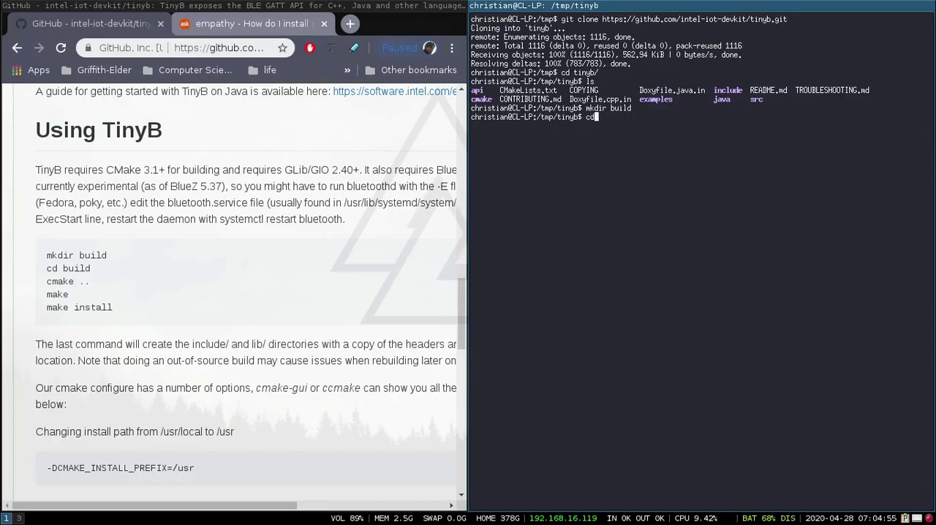
text(build/)
key(Return)
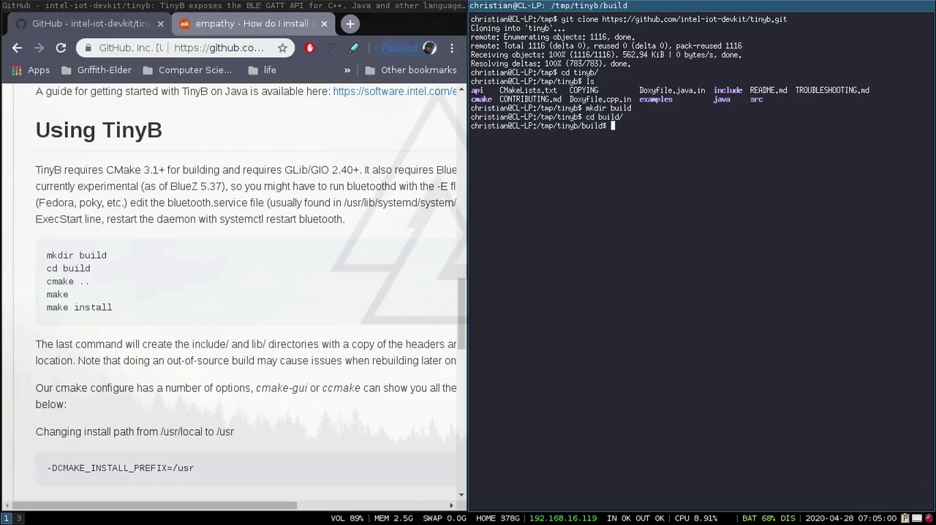
text(cmake)
text( ...)
key(BackSpace)
key(Return)
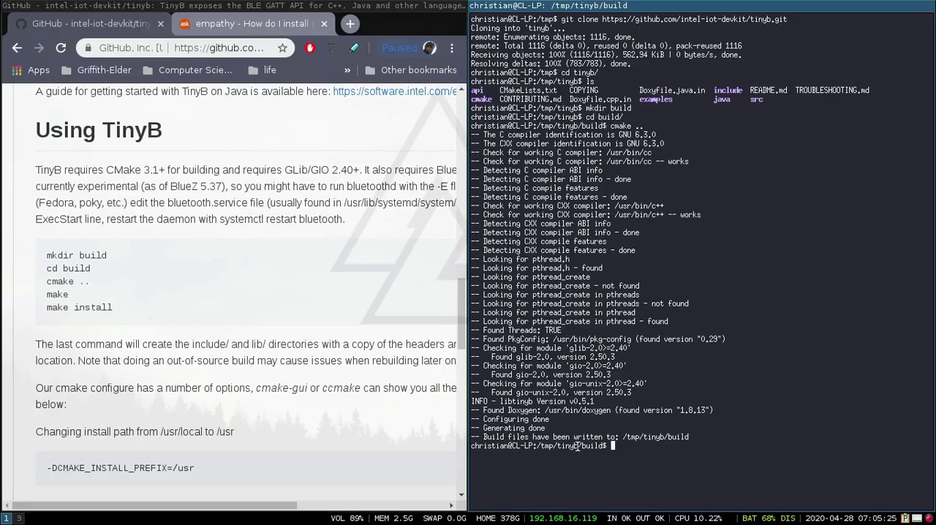
text(ls)
List the build files, then run ccmake .. and configure with the Java bindings option.
key(Return)
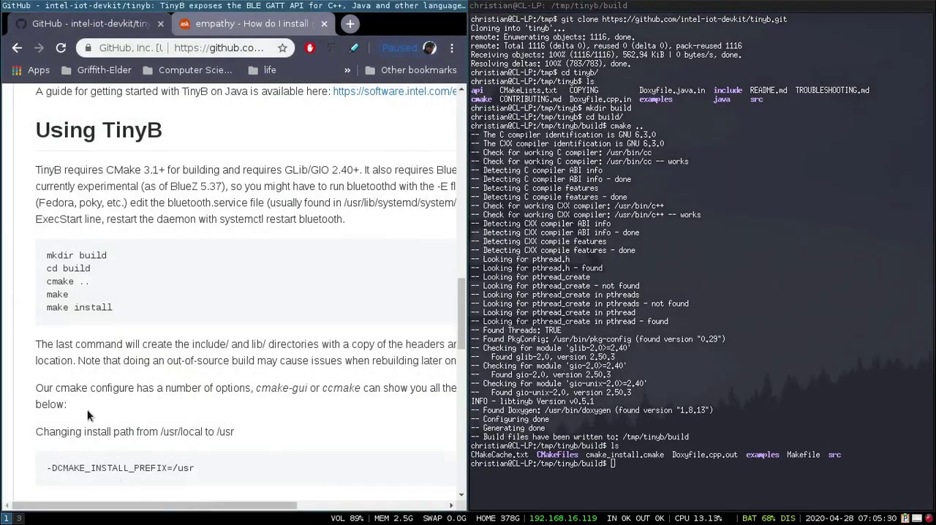
scroll(87, 292, down, 5)
scroll(87, 409, down, 1)
triple_click(58, 409)
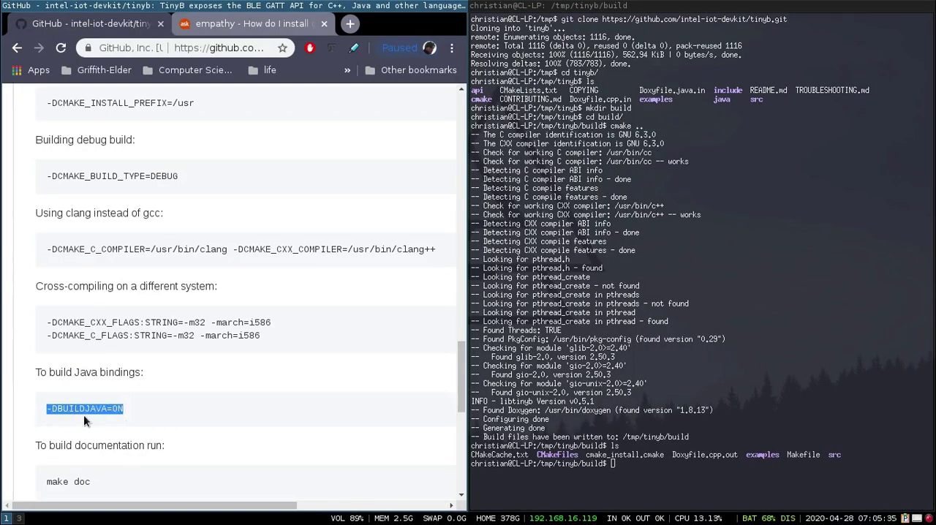
key(super+l)
text(ccma)
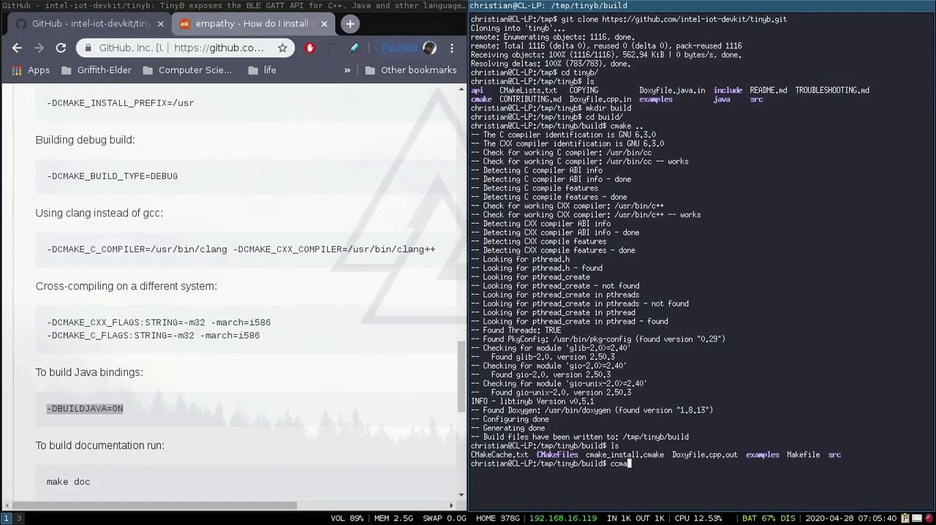
text(ke ..)
key(Return)
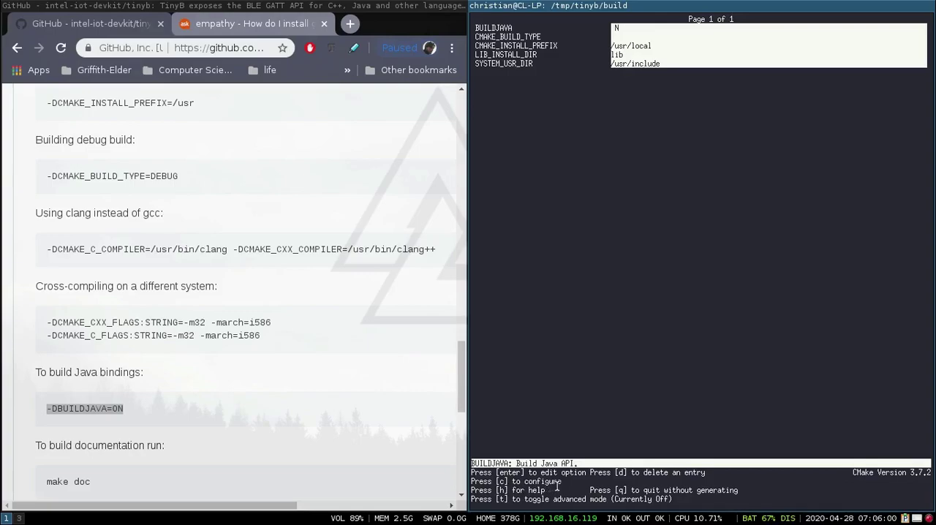
key(c)
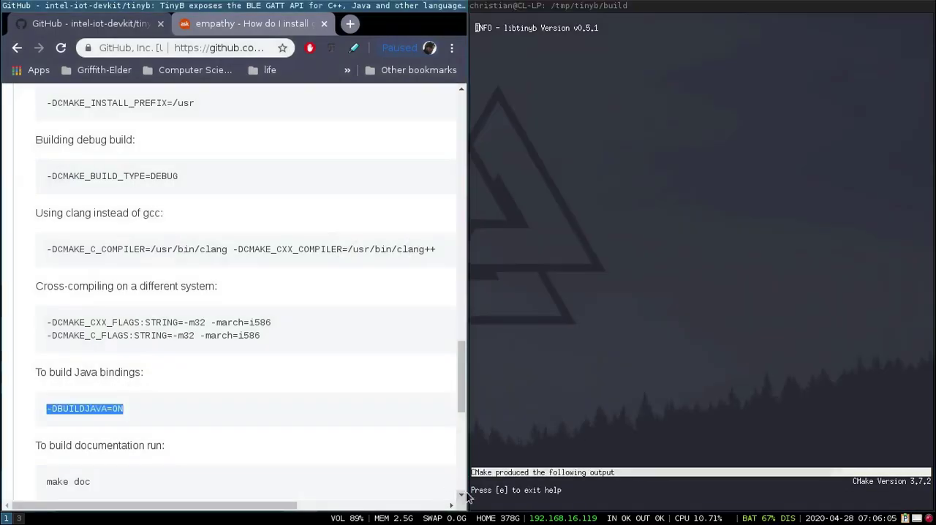
key(e)
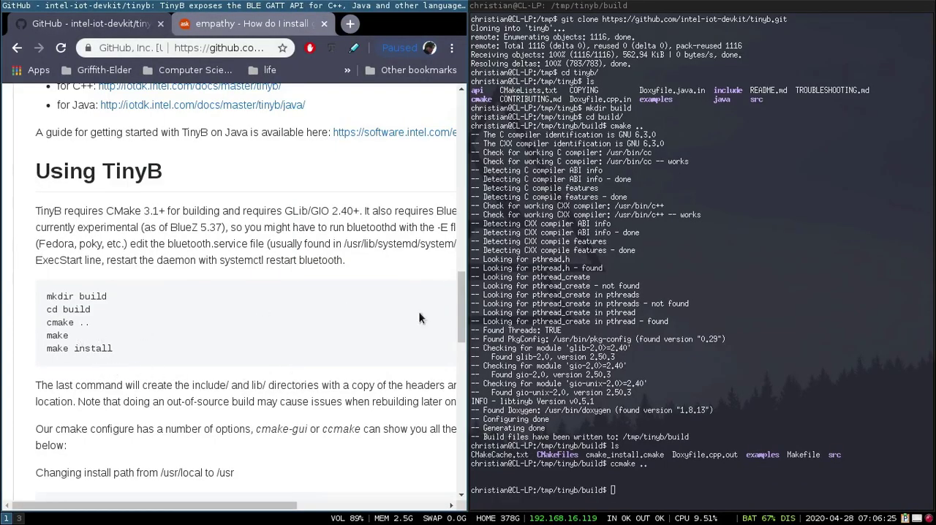
text(make)
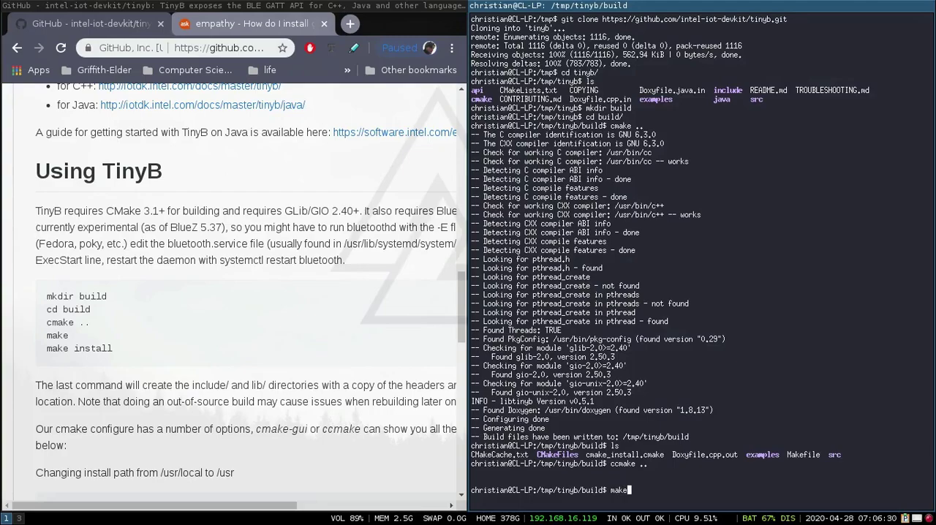
Compile tinyb with make and install it system-wide using sudo make install.
key(Return)
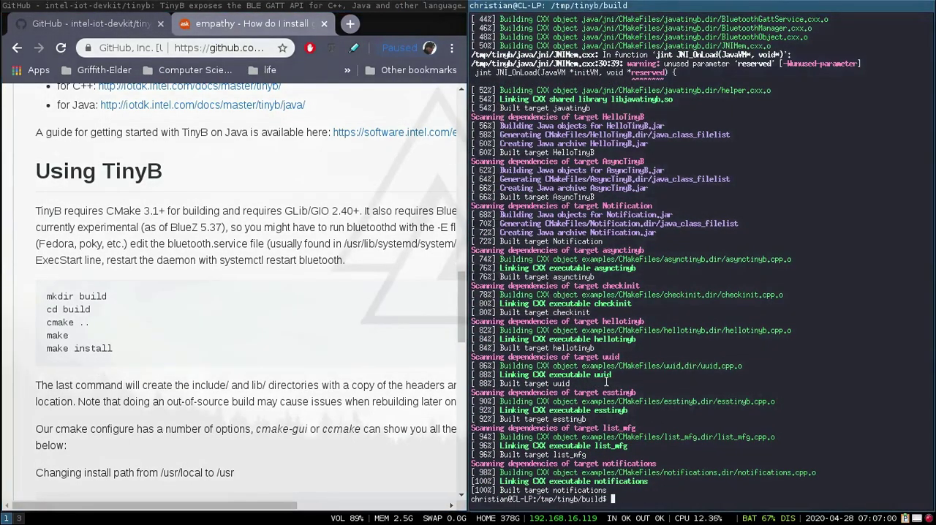
text(make install)
key(Return)
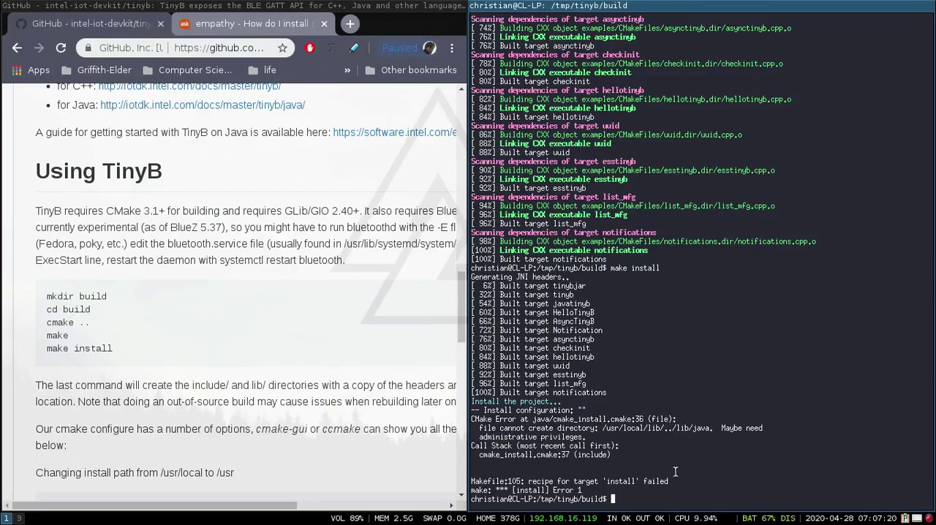
text(make install)
key(Up)
key(Left)
key(Home)
text(sudo)
key(Return)
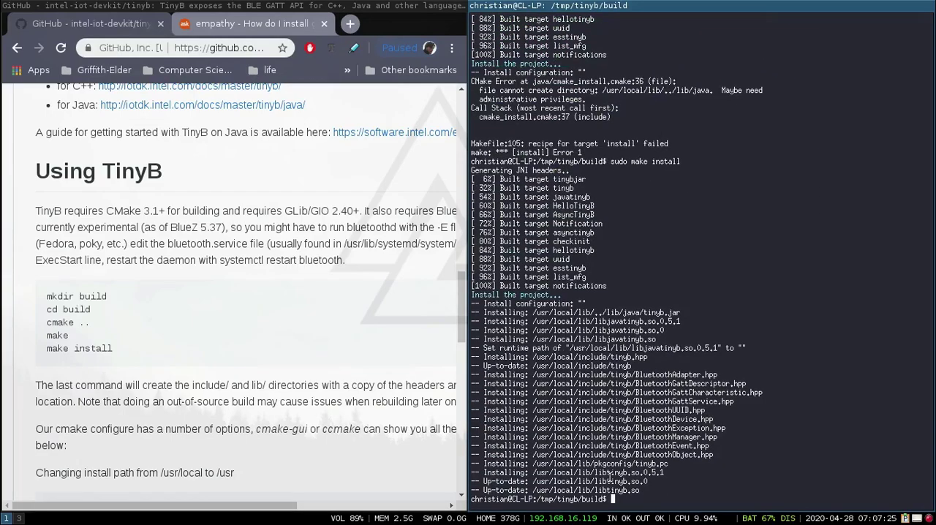
middle_click(643, 307)
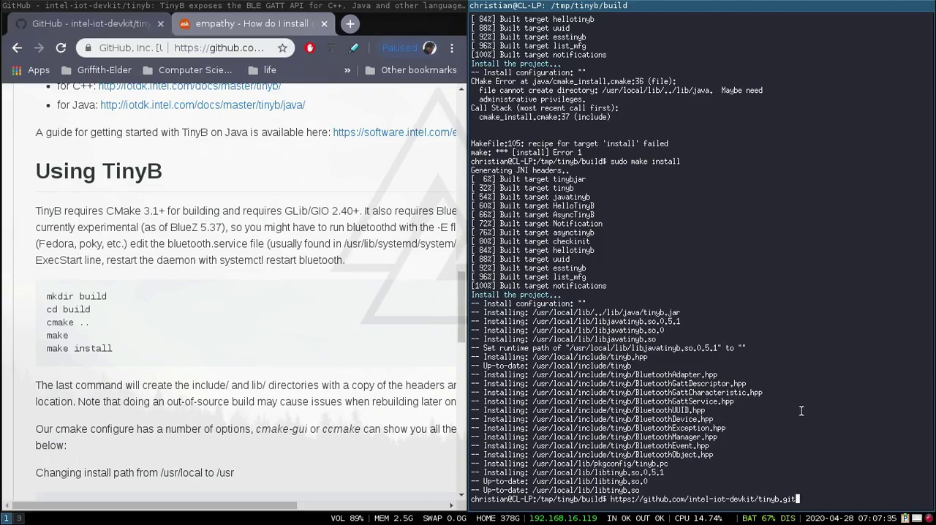
key(BackSpace)
key(BackSpace)
key(BackSpace)
key(BackSpace)
key(BackSpace)
key(BackSpace)
key(BackSpace)
key(BackSpace)
key(BackSpace)
key(BackSpace)
key(BackSpace)
key(BackSpace)
key(BackSpace)
key(BackSpace)
key(BackSpace)
key(BackSpace)
text(c)
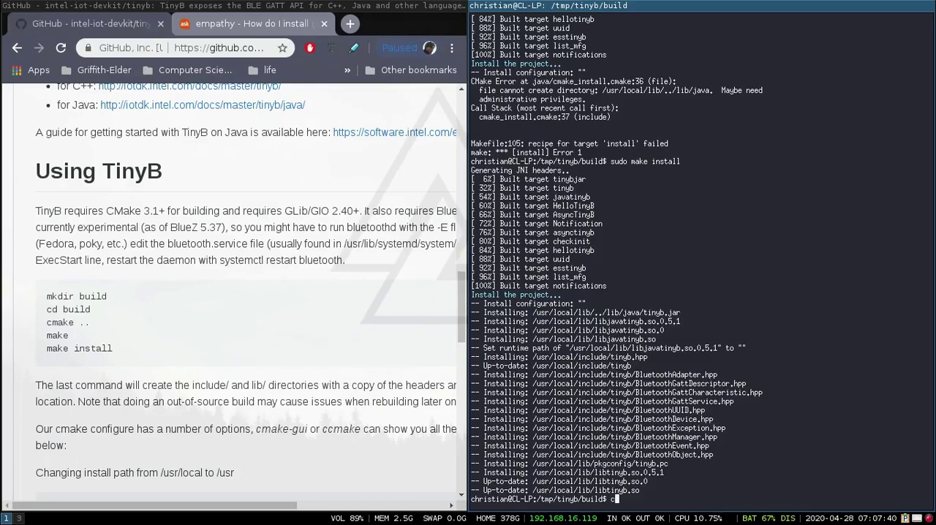
text(d ../)
Go up to /tmp/tinyb, list it, and browse it in Vim into a java folder.
key(Return)
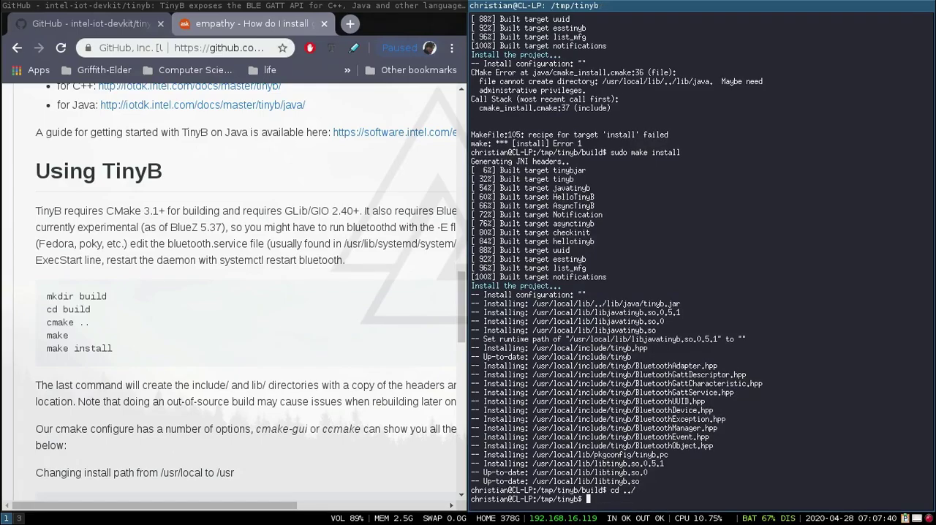
text(ls)
key(Return)
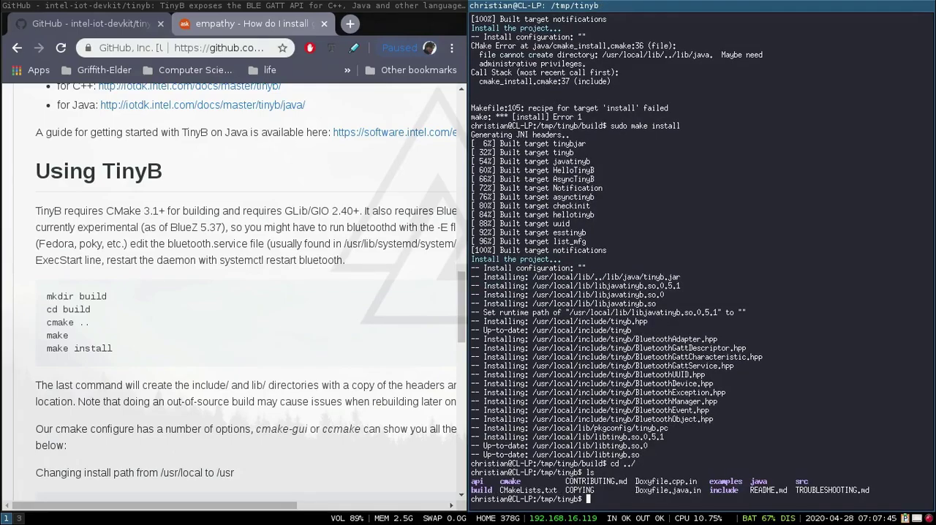
text(vim .)
key(Return)
key(j)
key(j)
key(j)
key(j)
key(j)
key(Return)
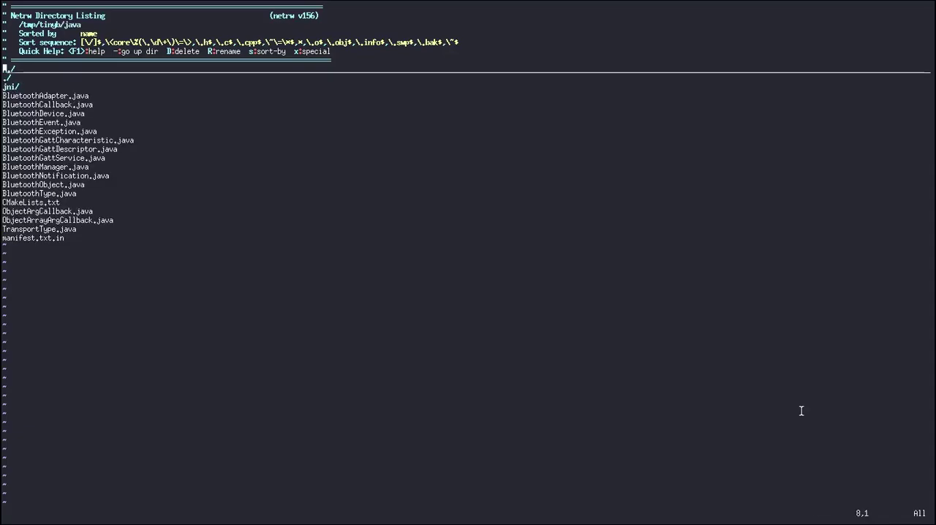
key(j)
key(j)
key(j)
key(j)
key(j)
key(j)
key(j)
key(j)
key(j)
key(j)
key(j)
key(j)
key(j)
Browse back up and into the examples/java folder in Vim's file browser.
key(k)
key(k)
key(k)
key(k)
key(k)
key(k)
key(k)
key(k)
key(k)
key(k)
key(k)
key(k)
key(k)
key(k)
key(k)
key(k)
key(k)
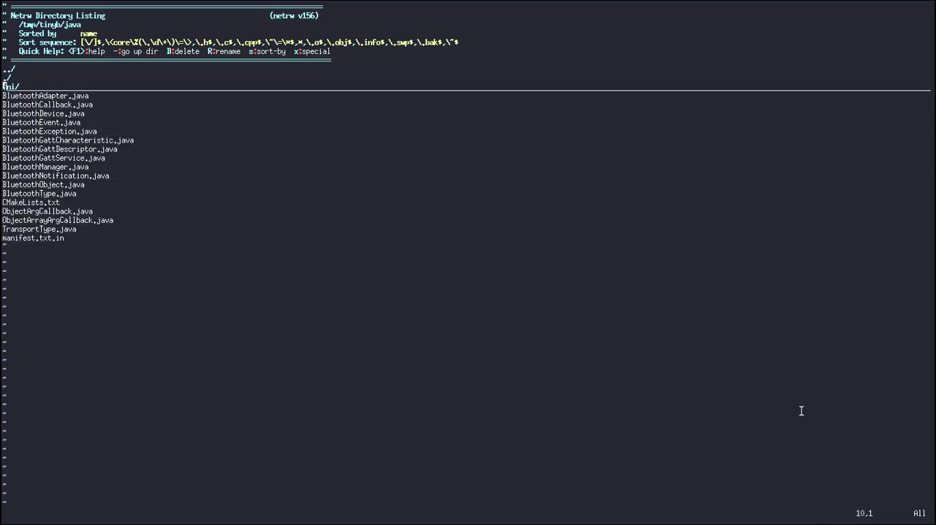
key(j)
key(j)
key(j)
key(j)
key(j)
key(minus)
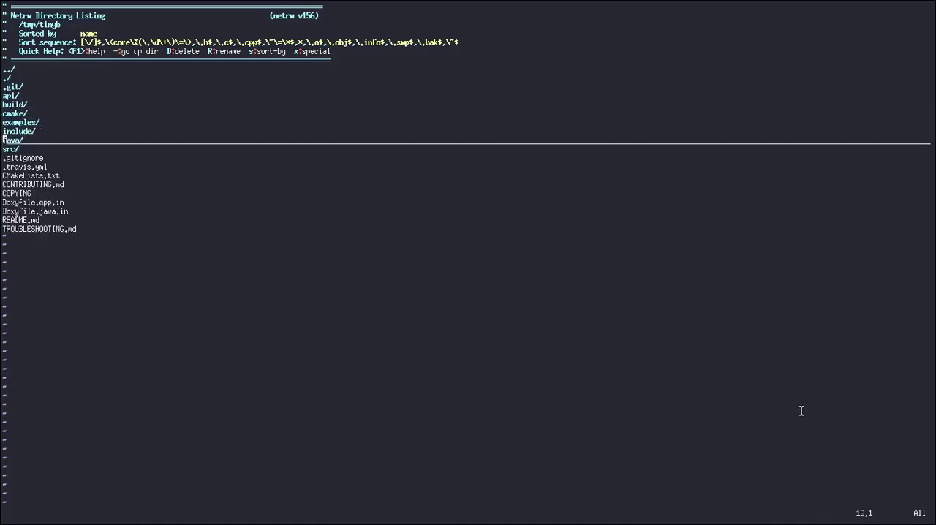
key(k)
key(k)
key(Return)
key(j)
key(j)
key(j)
key(k)
key(Return)
key(j)
key(j)
Open HelloTinyB.java and page down to the getService and getCharacteristic methods.
key(j)
key(j)
key(Return)
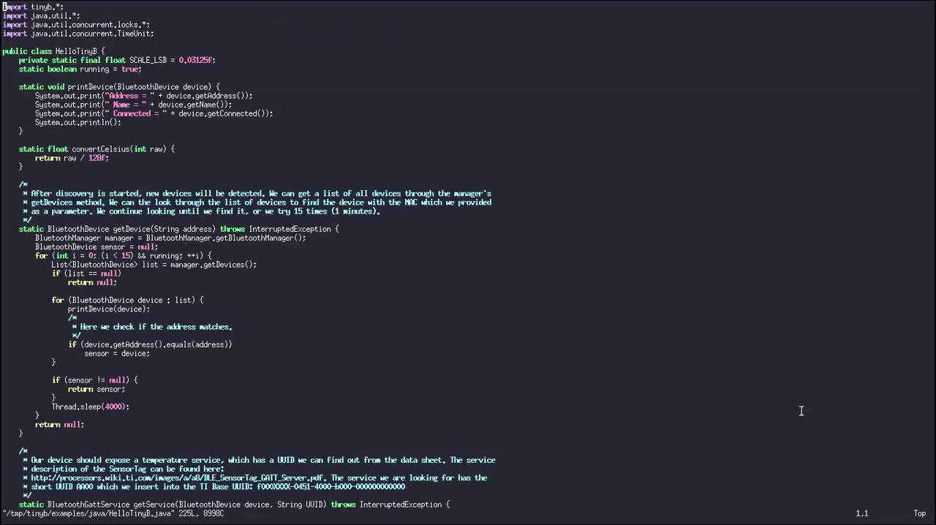
key(j)
key(ctrl+d)
key(ctrl+d)
key(ctrl+d)
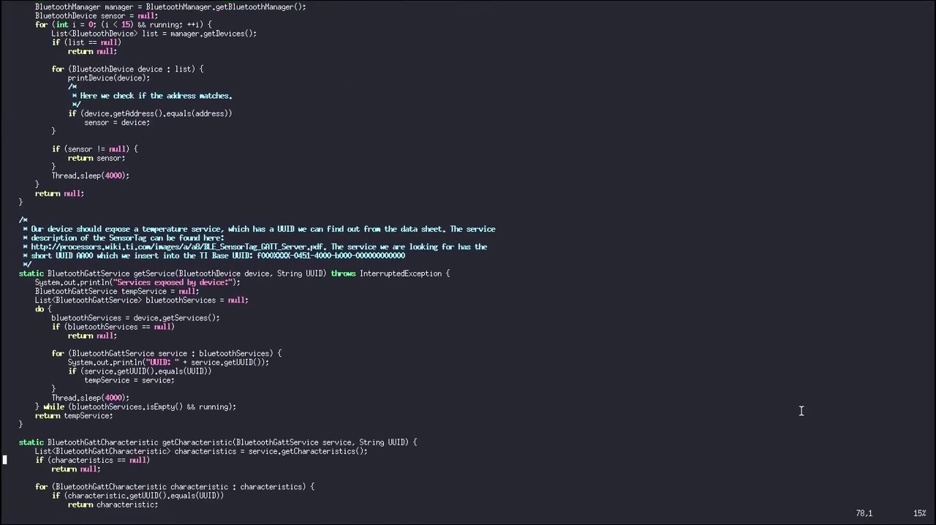
Launch NetBeans 10 from the rofi launcher.
key(super+d)
text(ne)
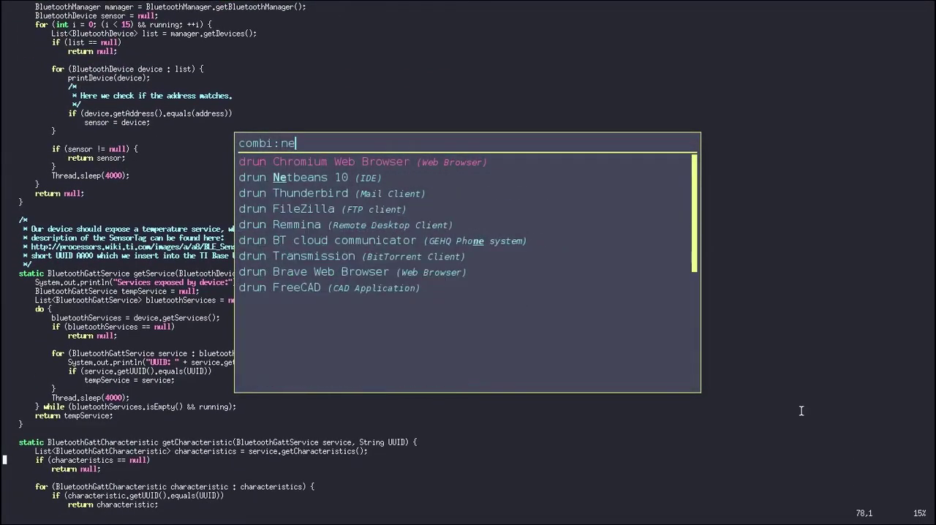
text(t)
key(Down)
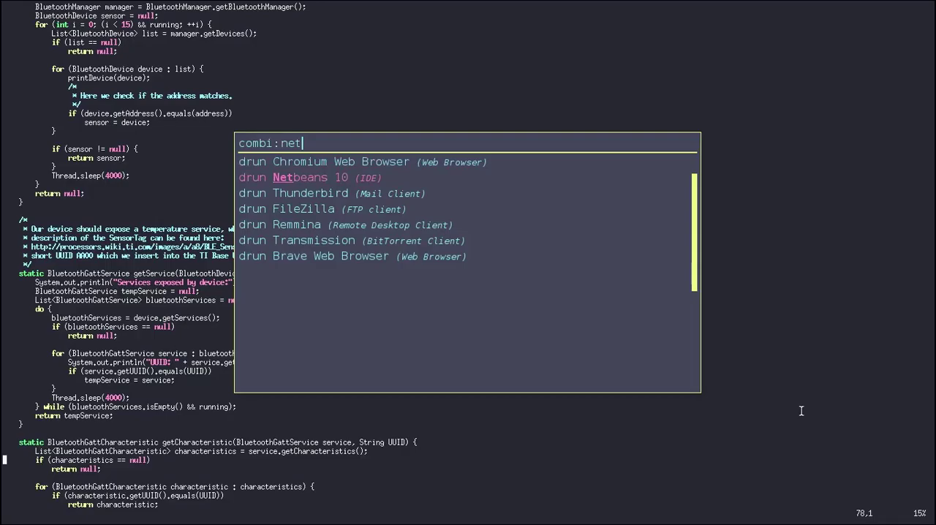
key(Return)
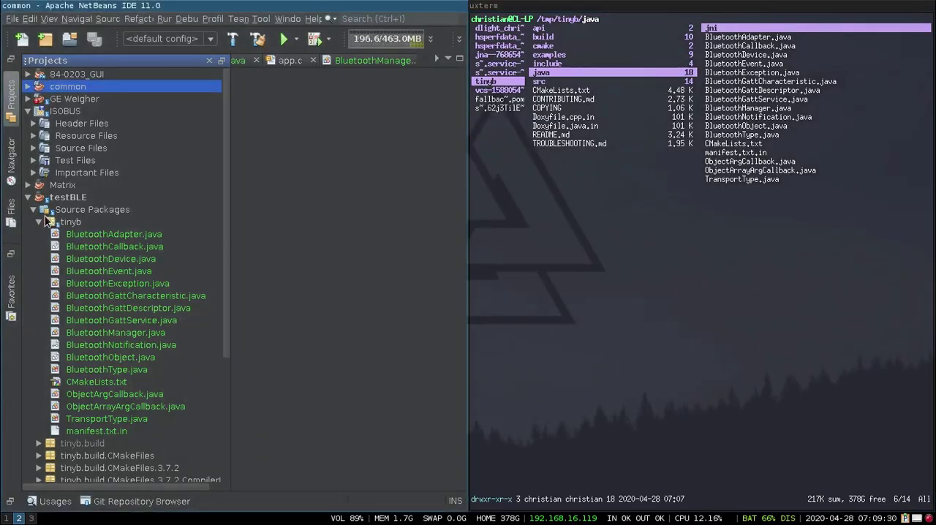
Collapse the tinyb package and open HelloTinyB.java from the testBLE project.
click(40, 221)
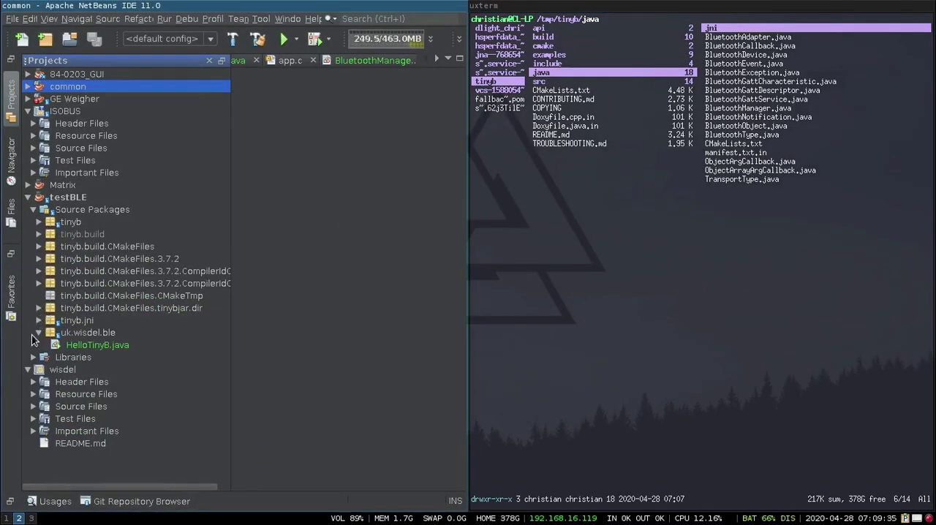
double_click(77, 346)
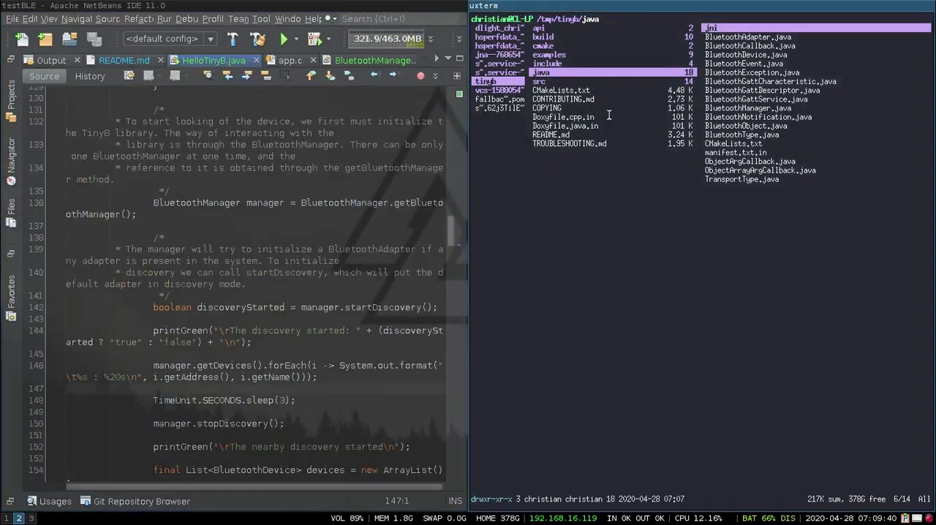
key(Up)
key(Up)
key(Right)
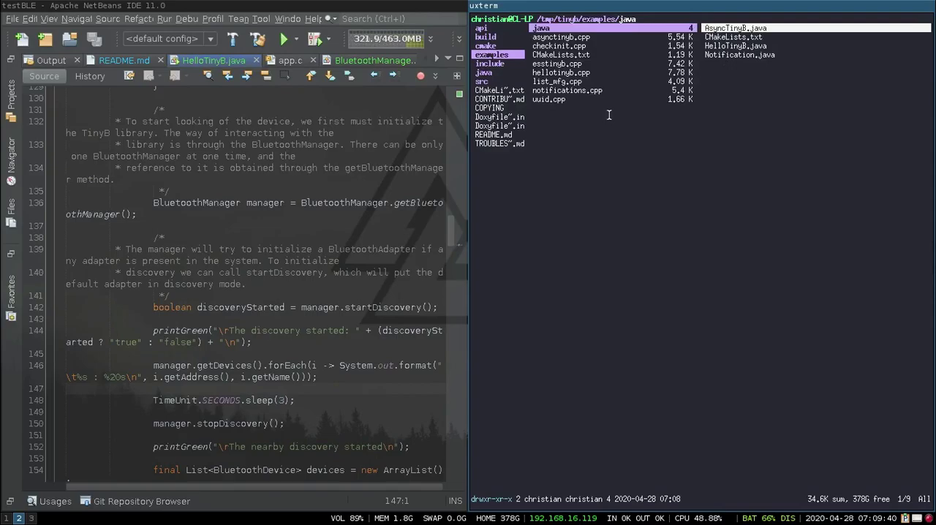
key(Home)
key(Down)
key(Down)
key(Home)
key(Right)
key(Down)
key(Down)
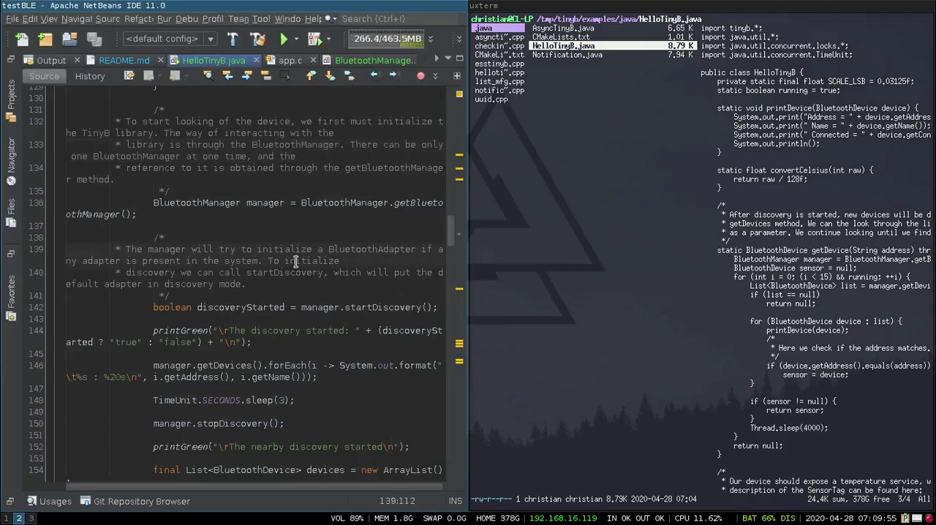
Maximize NetBeans and review the BluetoothManager, startDiscovery, getDevices and stopDiscovery calls.
key(super+f)
scroll(497, 285, up, 15)
scroll(497, 286, up, 15)
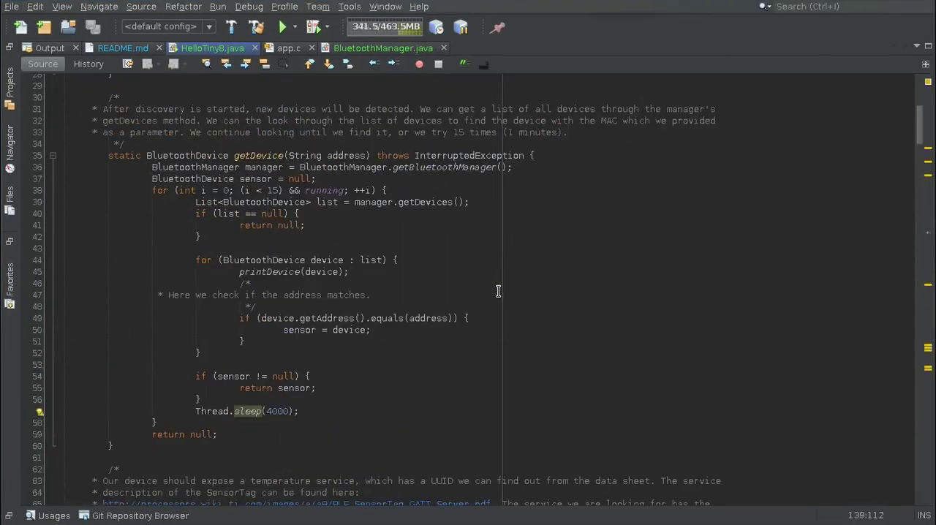
scroll(523, 214, up, 5)
scroll(523, 214, up, 5)
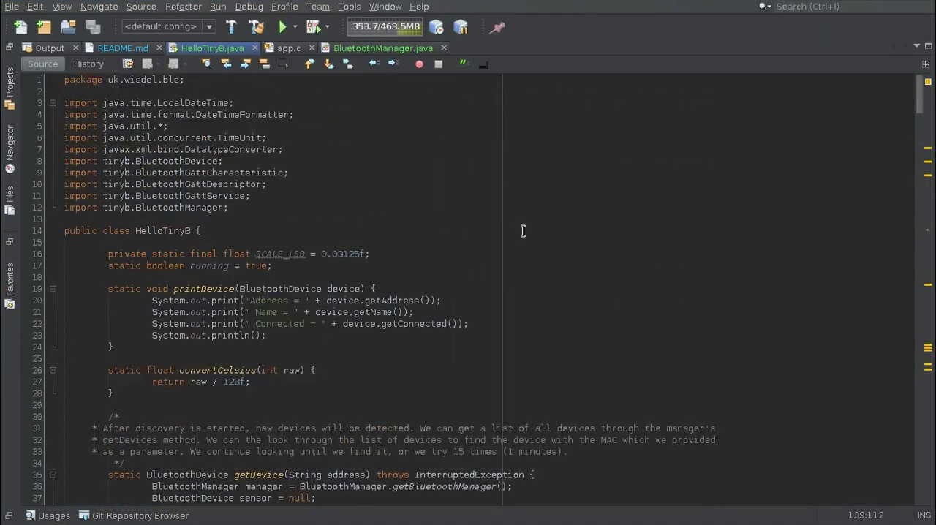
scroll(523, 226, down, 20)
scroll(522, 231, down, 5)
scroll(522, 231, down, 15)
scroll(523, 231, up, 12)
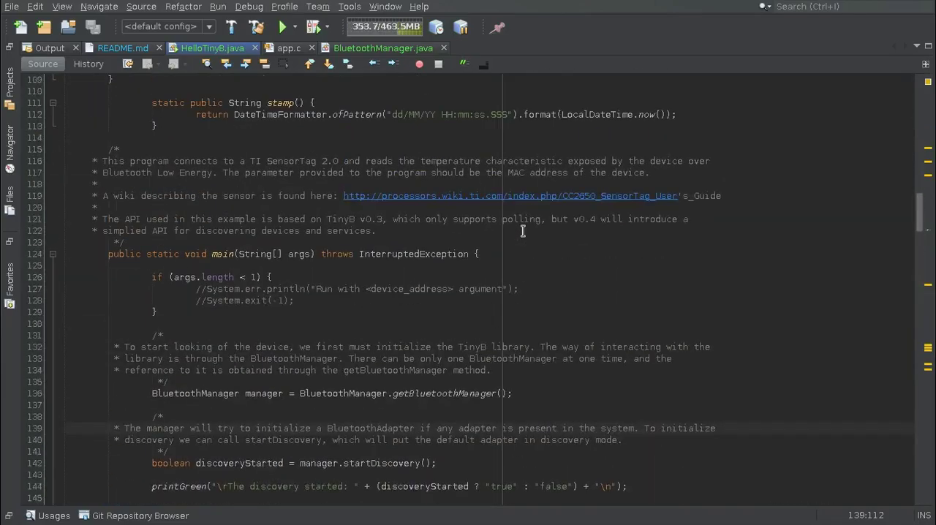
scroll(522, 231, up, 10)
scroll(522, 231, up, 5)
scroll(523, 231, up, 12)
scroll(522, 231, down, 8)
scroll(522, 231, down, 9)
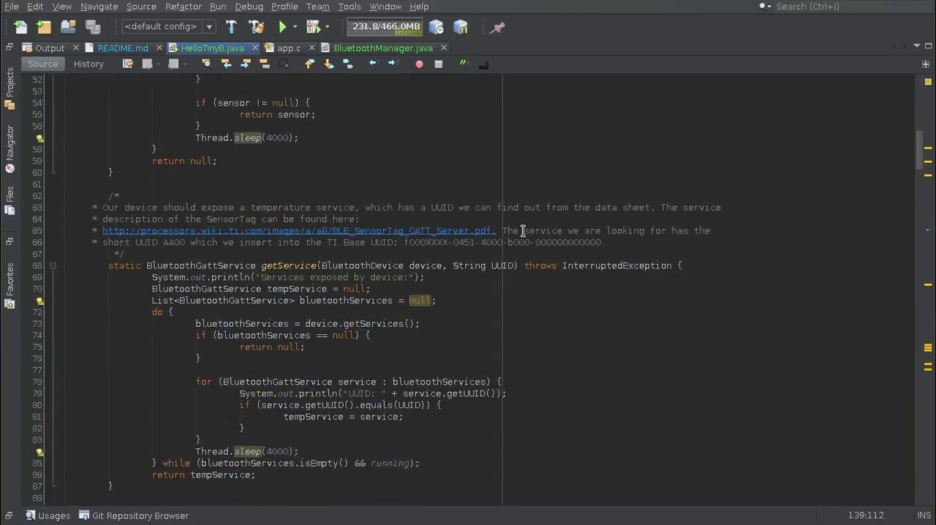
scroll(522, 231, down, 8)
scroll(523, 231, up, 5)
scroll(522, 231, up, 15)
scroll(523, 231, up, 3)
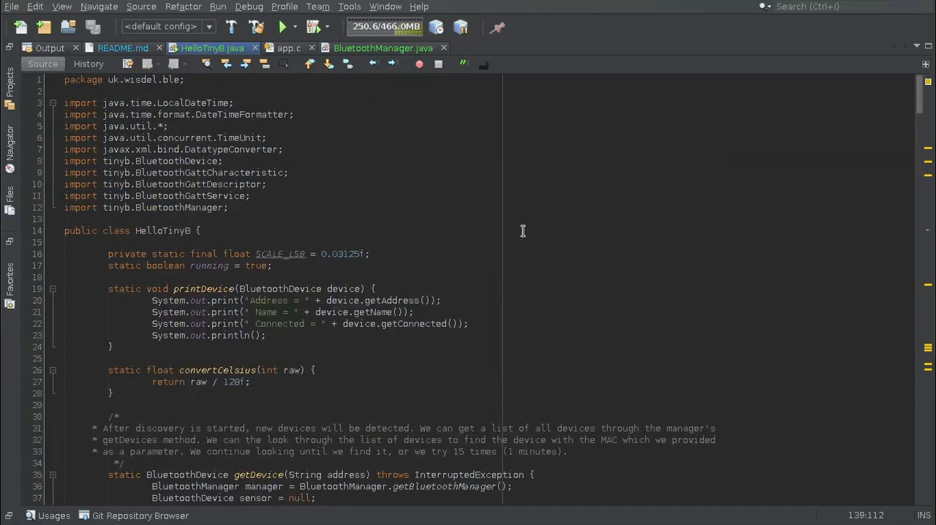
scroll(347, 286, down, 8)
scroll(348, 286, down, 5)
scroll(347, 287, down, 3)
scroll(347, 288, down, 6)
scroll(347, 288, down, 8)
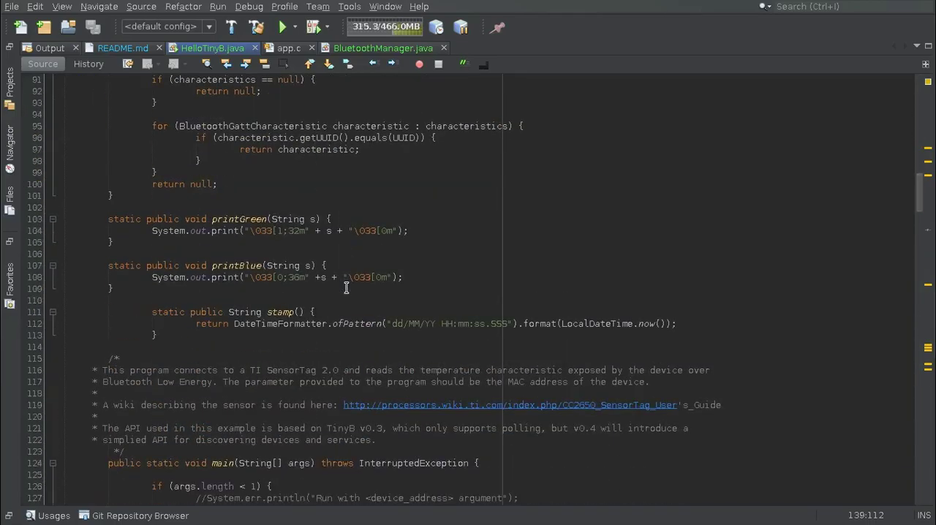
scroll(347, 288, down, 6)
scroll(347, 288, down, 2)
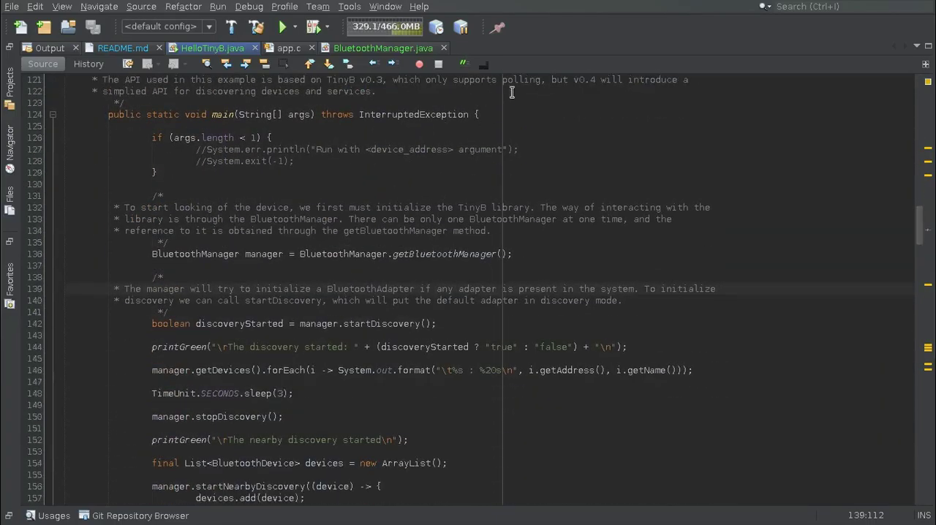
scroll(365, 227, down, 2)
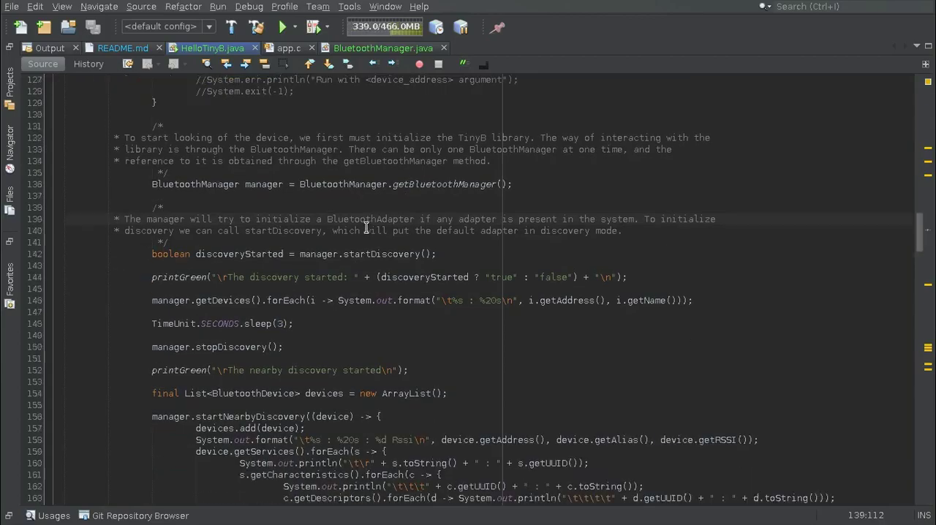
double_click(348, 184)
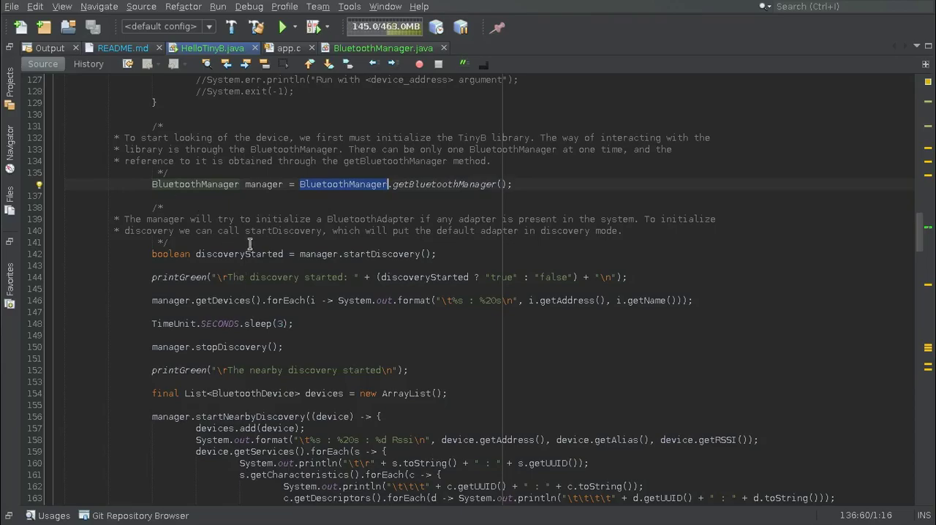
click(372, 253)
scroll(373, 253, down, 3)
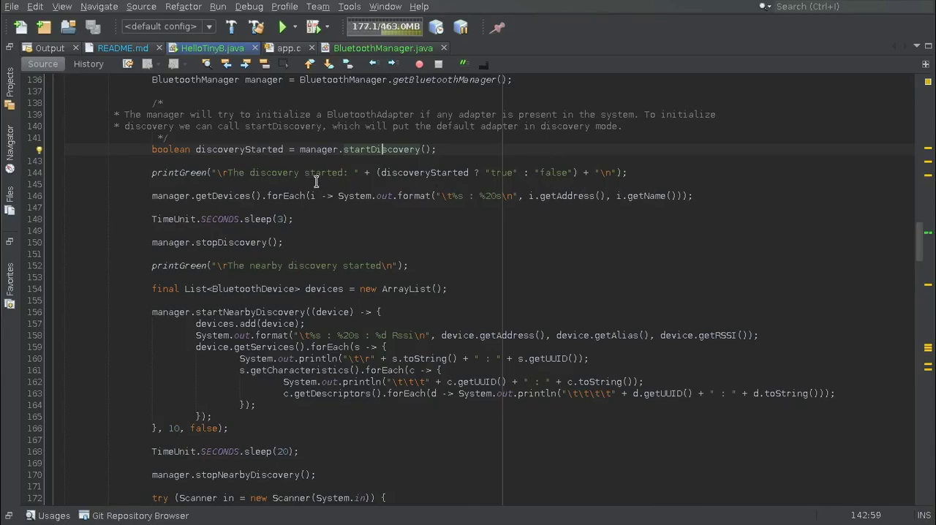
double_click(229, 196)
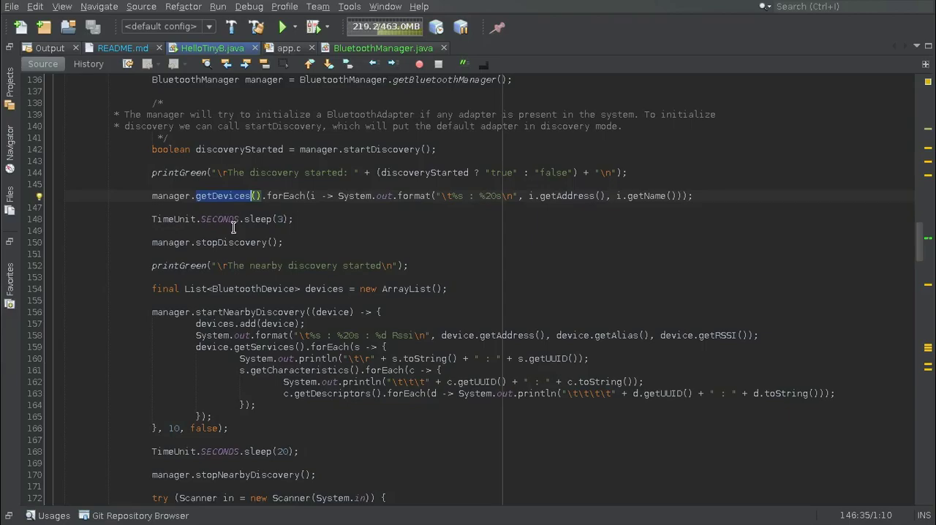
click(314, 222)
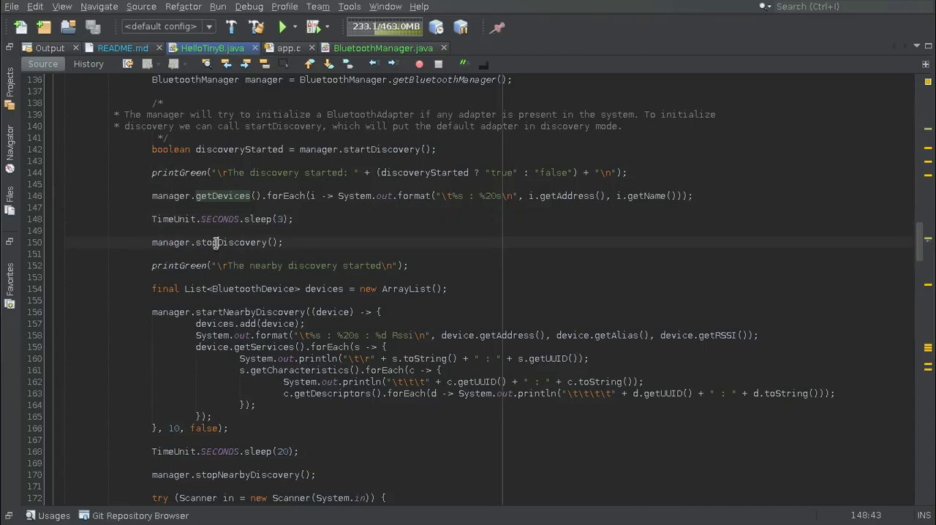
click(217, 242)
scroll(302, 219, down, 2)
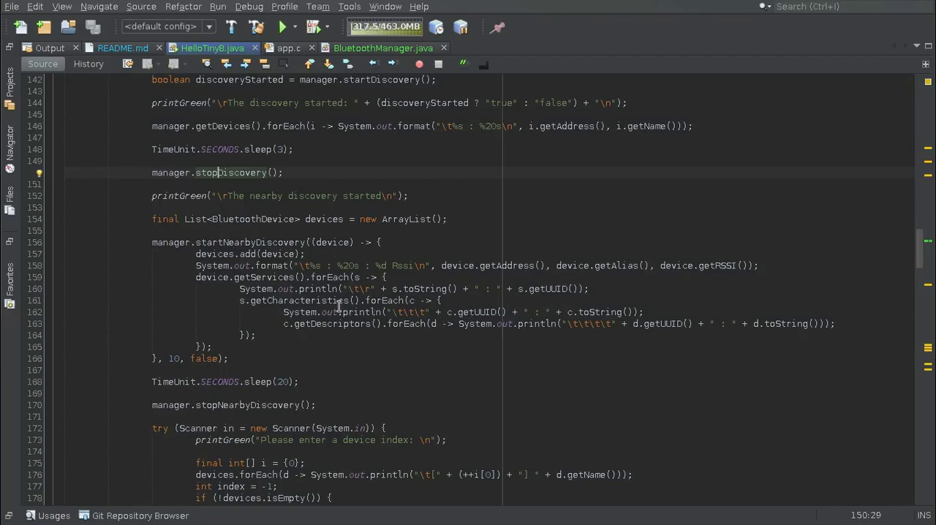
scroll(317, 306, down, 3)
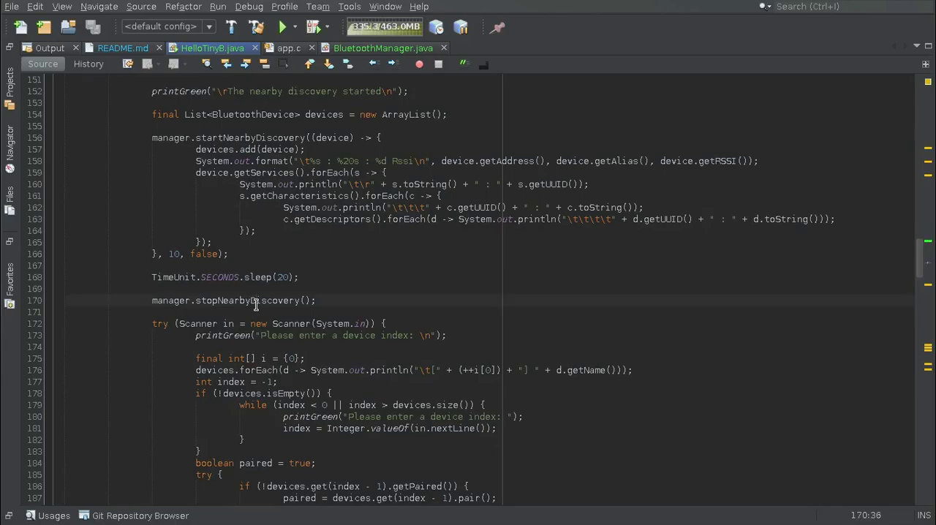
scroll(447, 274, down, 5)
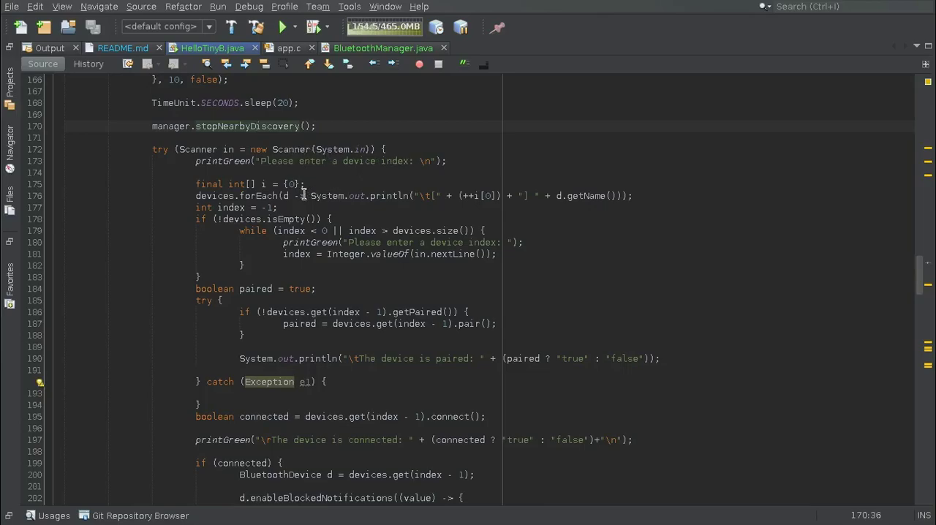
click(567, 197)
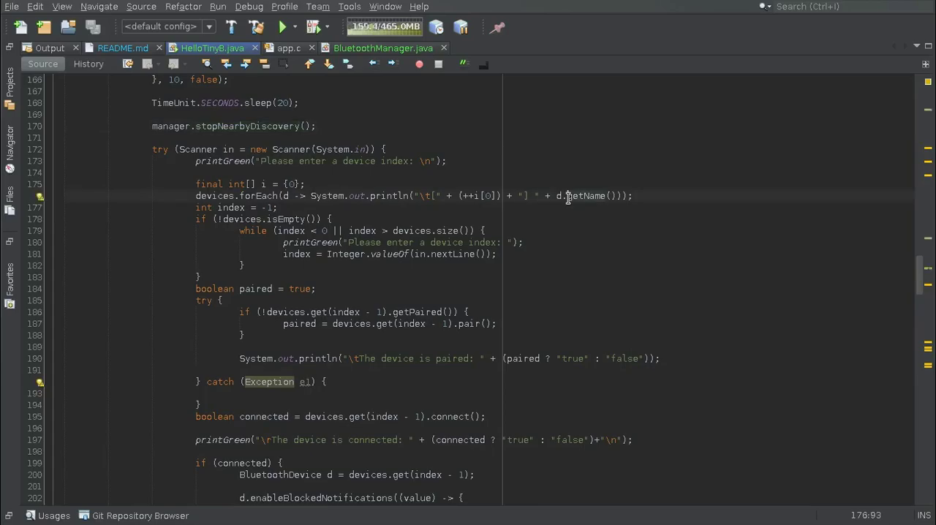
click(204, 196)
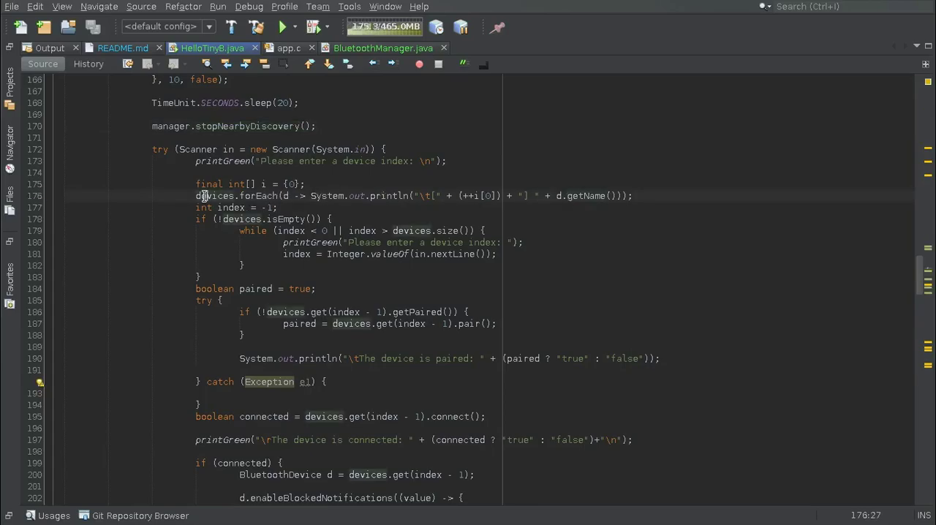
scroll(205, 196, up, 3)
scroll(205, 195, up, 3)
scroll(204, 196, up, 2)
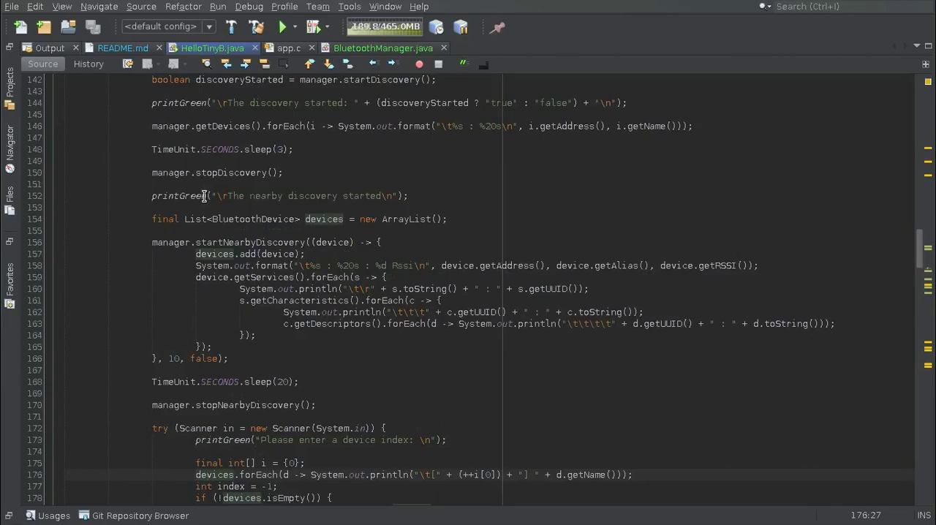
scroll(204, 196, down, 10)
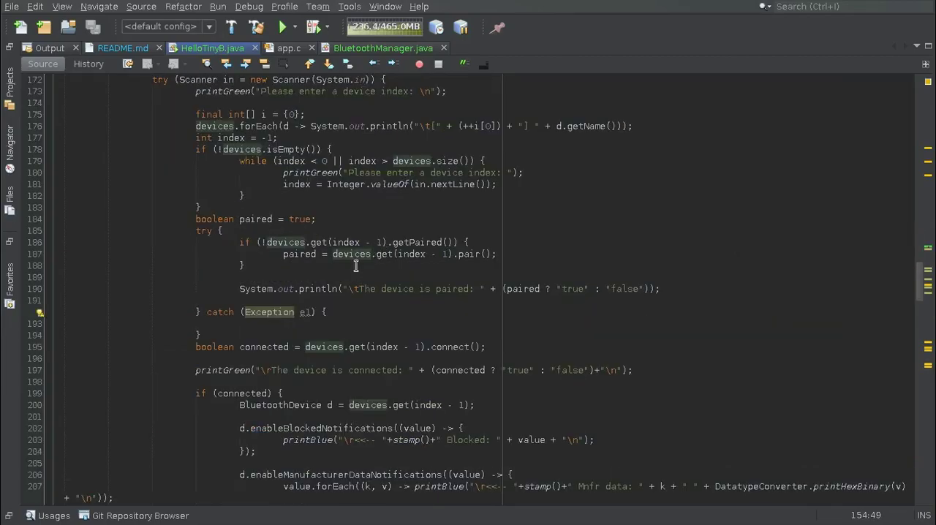
click(442, 290)
scroll(442, 290, down, 3)
scroll(442, 290, down, 3)
scroll(442, 289, down, 3)
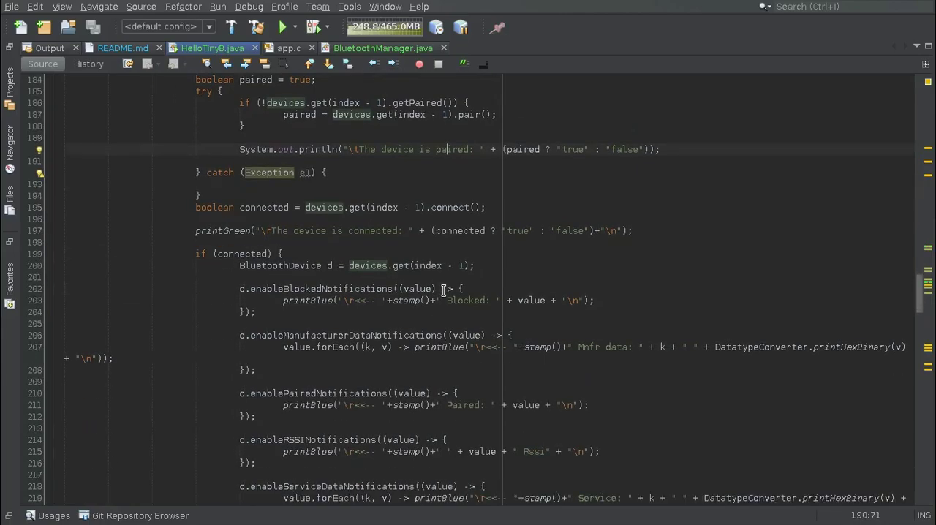
click(328, 212)
click(328, 233)
scroll(328, 233, down, 3)
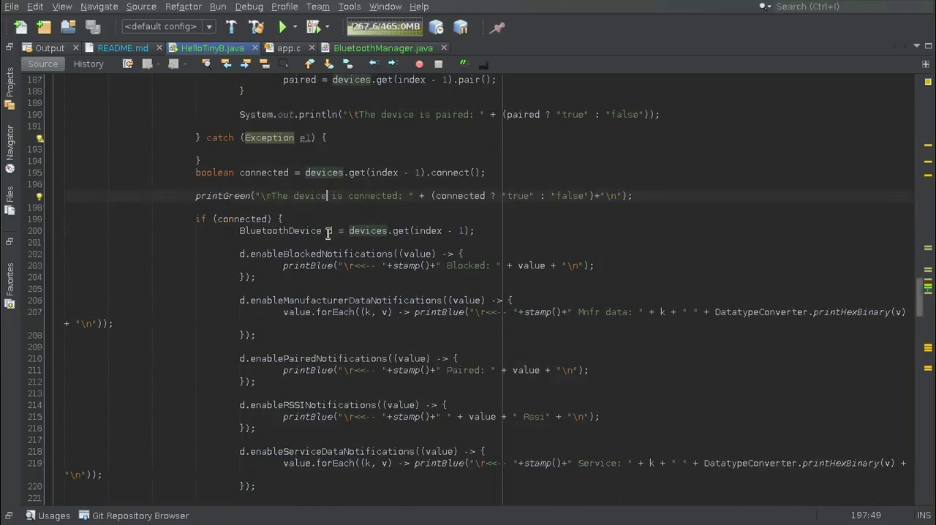
scroll(328, 232, down, 3)
click(302, 163)
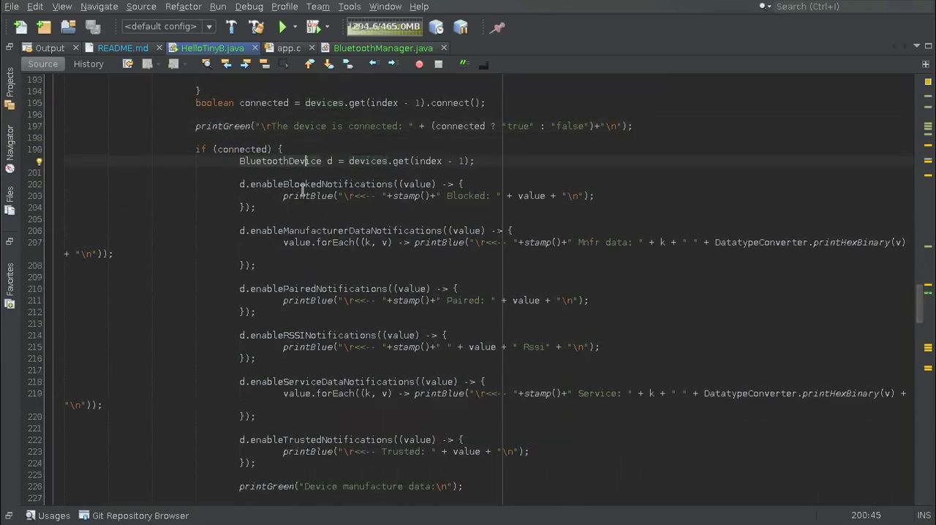
click(305, 196)
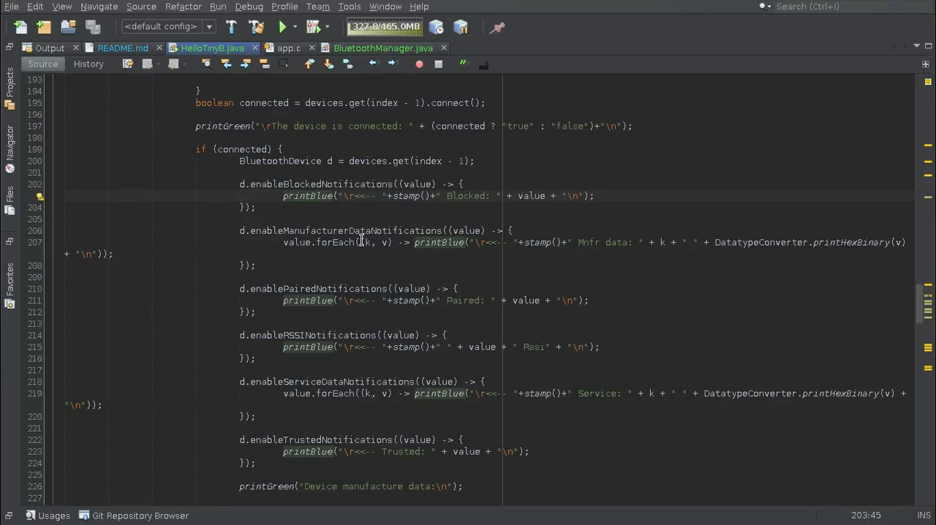
click(333, 289)
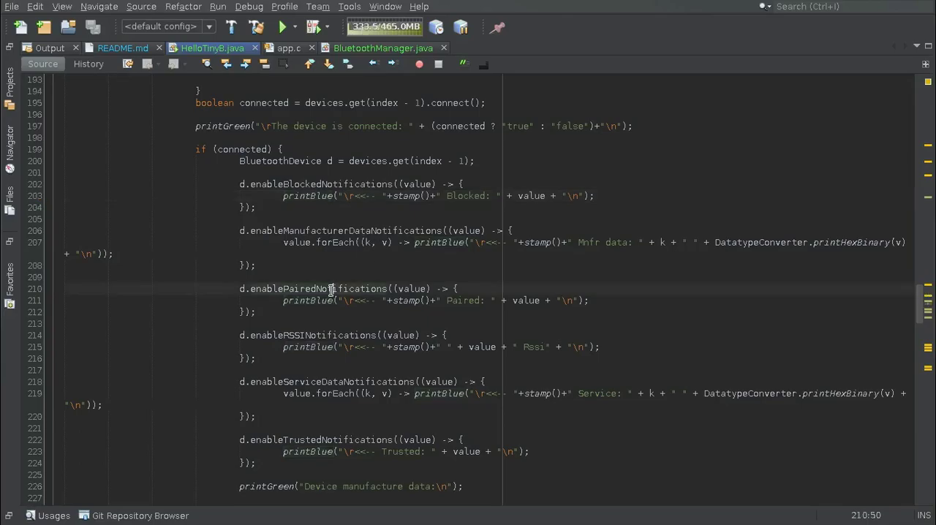
click(322, 345)
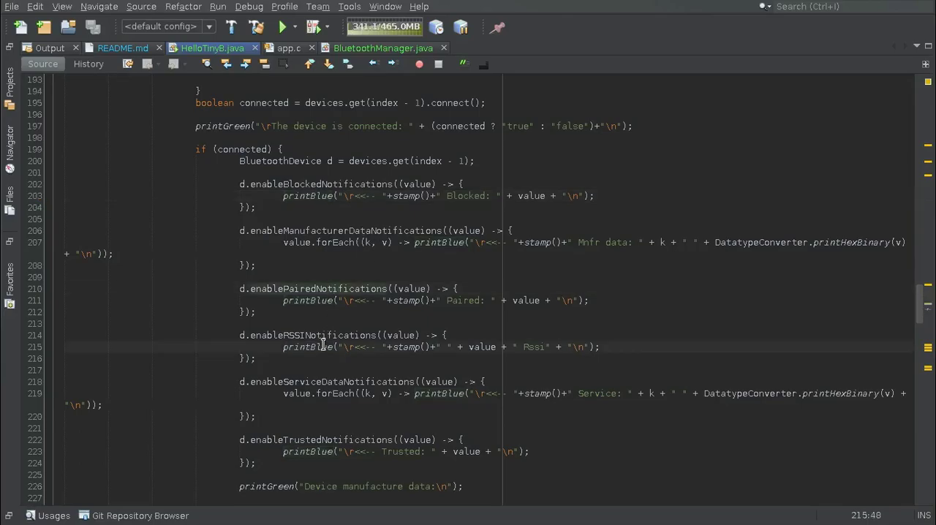
scroll(322, 344, down, 3)
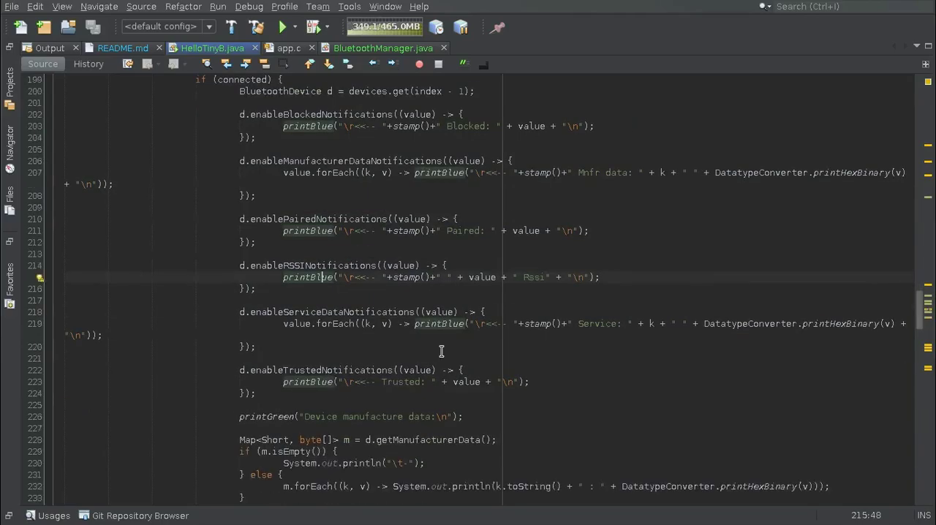
scroll(322, 344, down, 3)
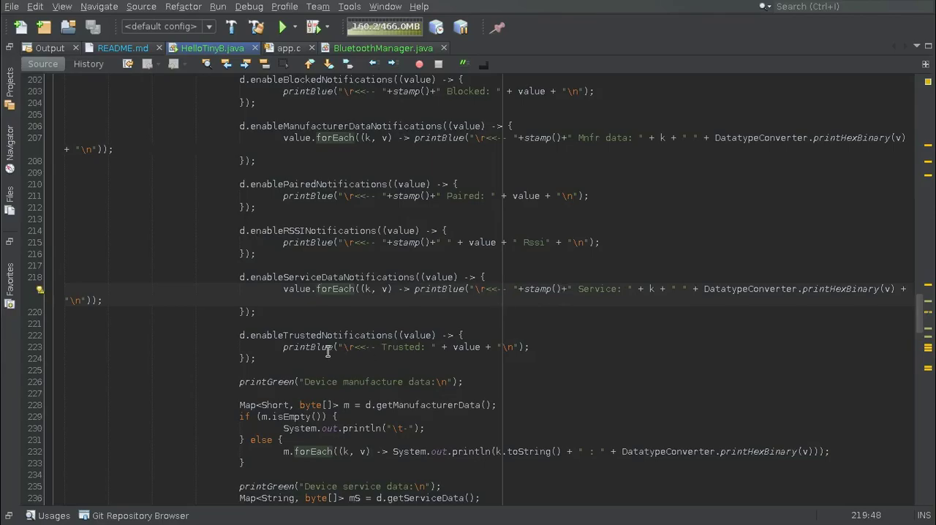
click(349, 347)
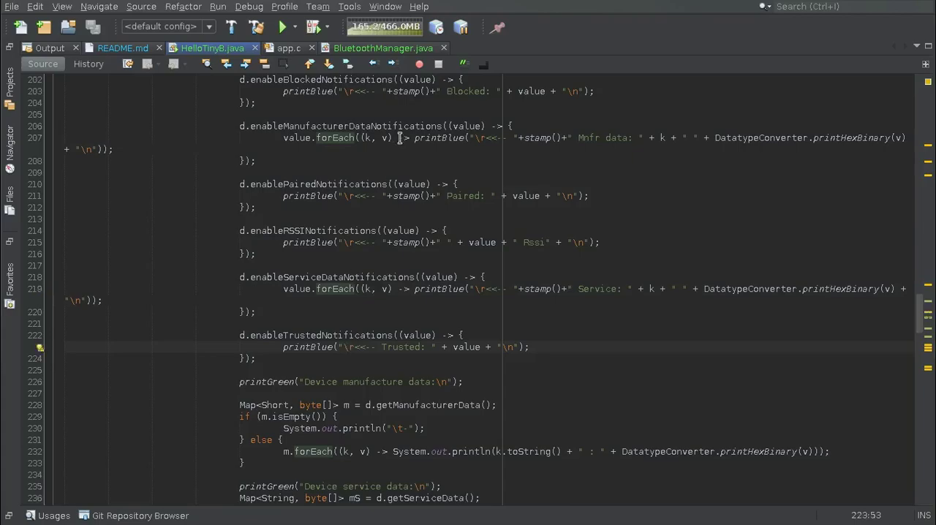
scroll(405, 132, down, 3)
scroll(405, 133, down, 3)
scroll(405, 132, down, 3)
scroll(405, 133, down, 3)
scroll(405, 132, down, 2)
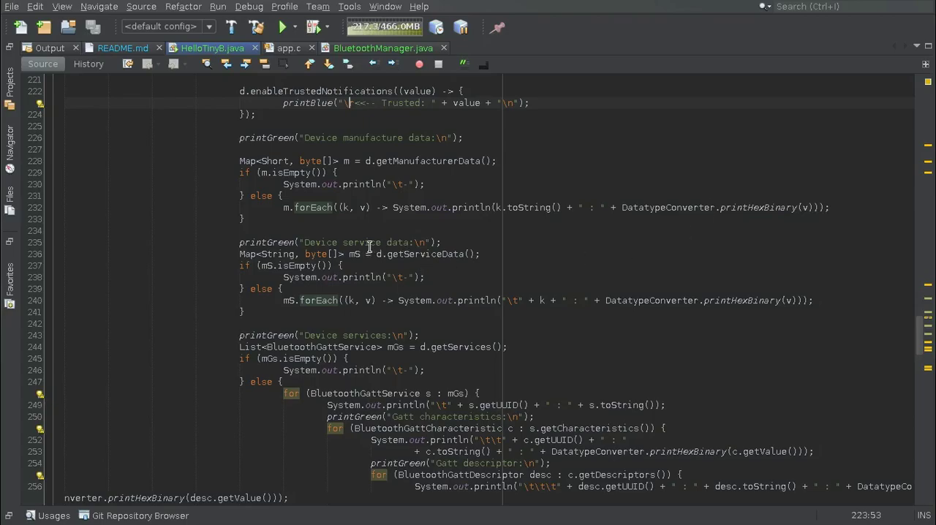
scroll(369, 246, down, 2)
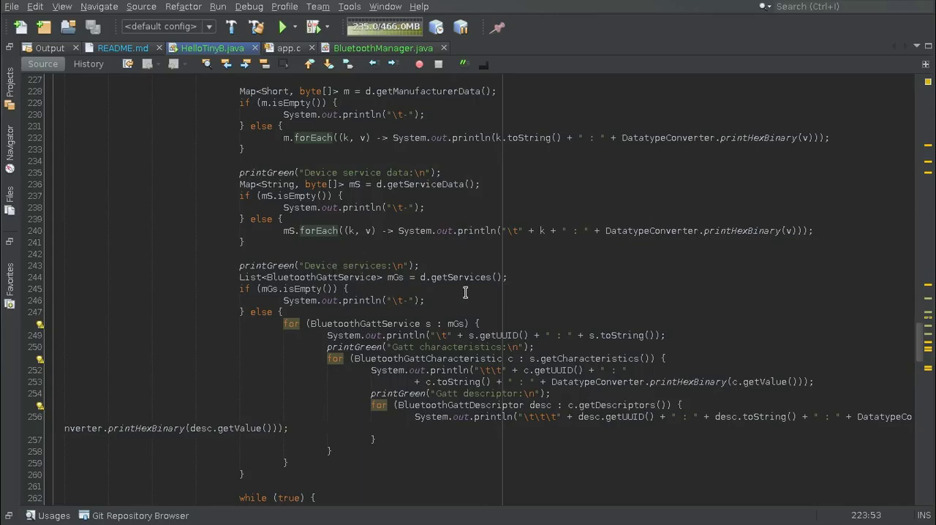
scroll(465, 292, down, 1)
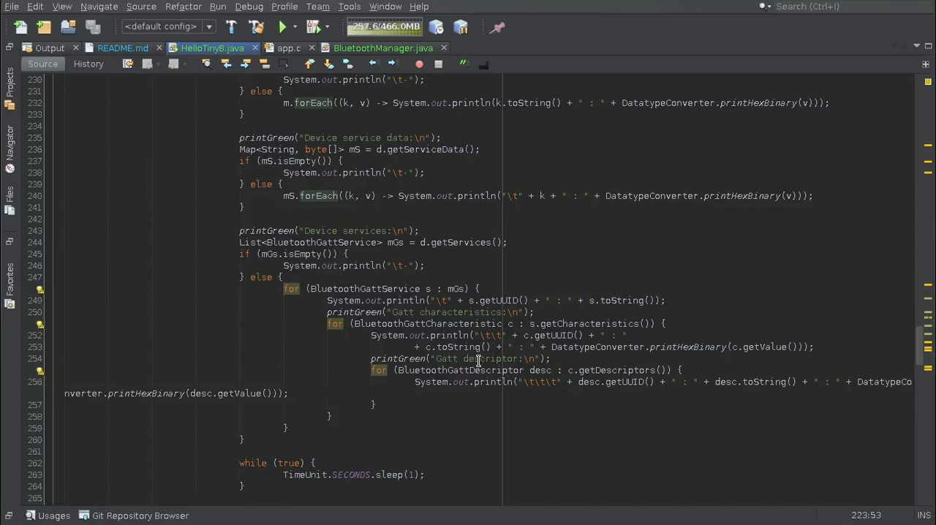
scroll(479, 359, down, 6)
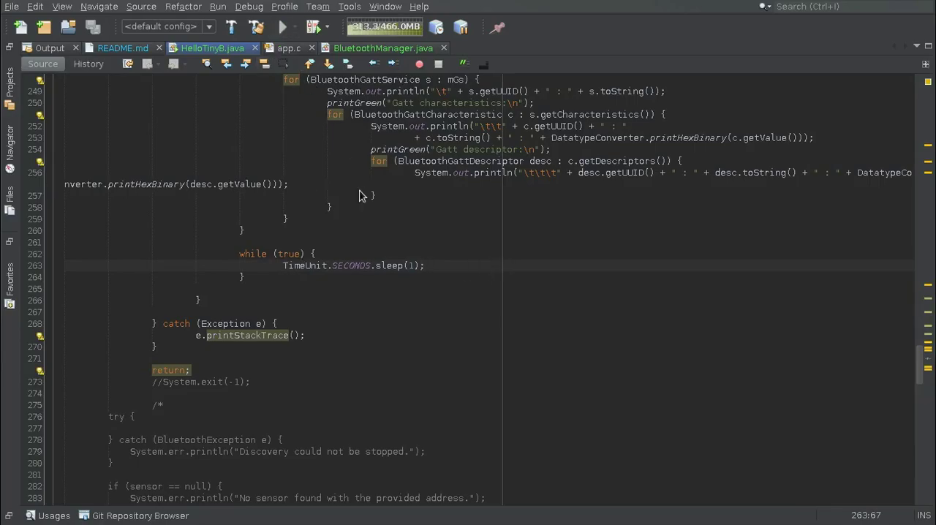
Run testBLE and pick Flower care as device 2 from the discovered devices in Output.
key(F6)
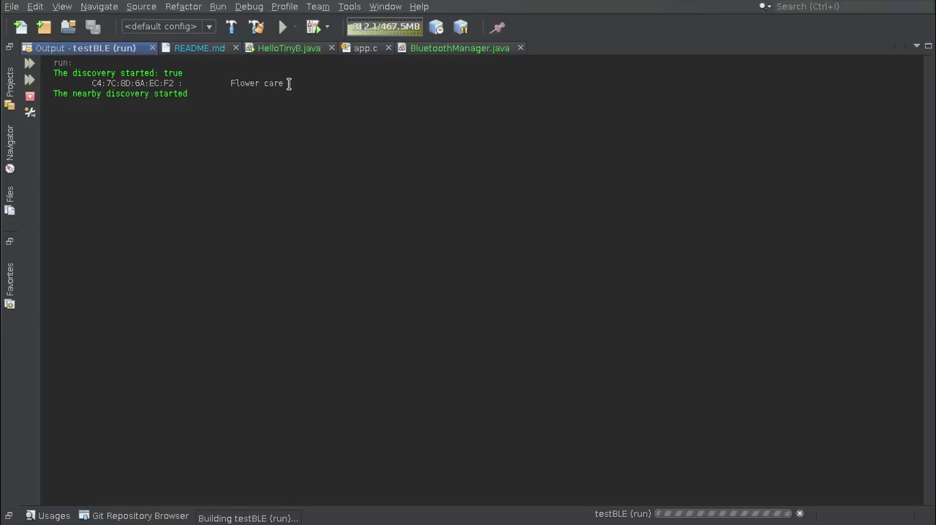
drag(289, 83, 91, 70)
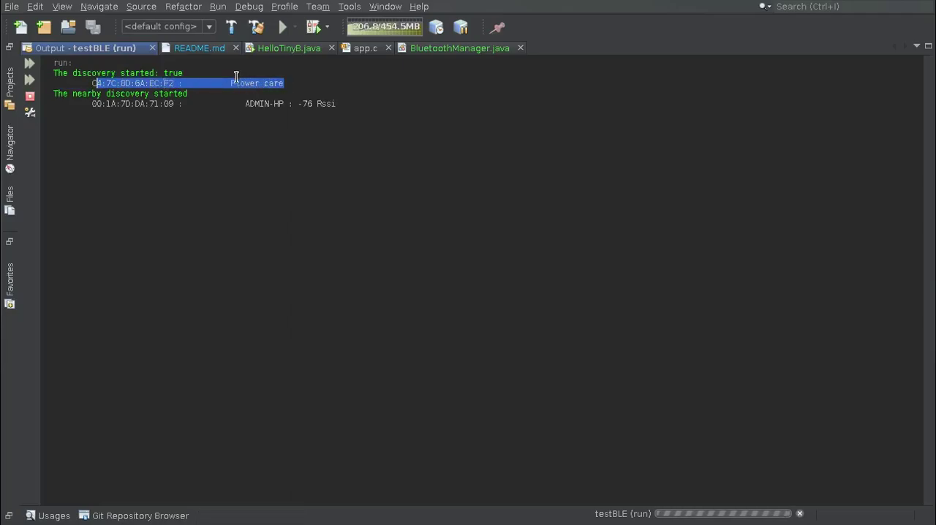
click(287, 85)
text(2)
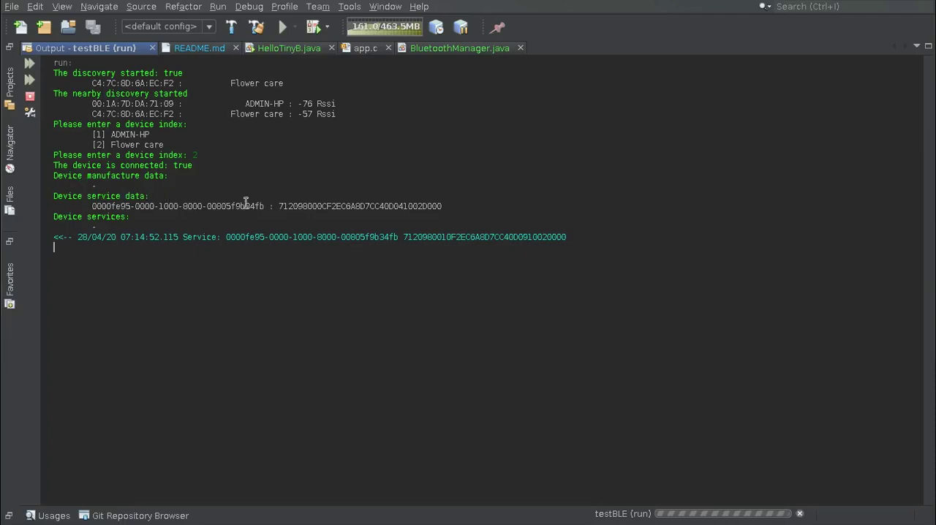
drag(583, 237, 177, 237)
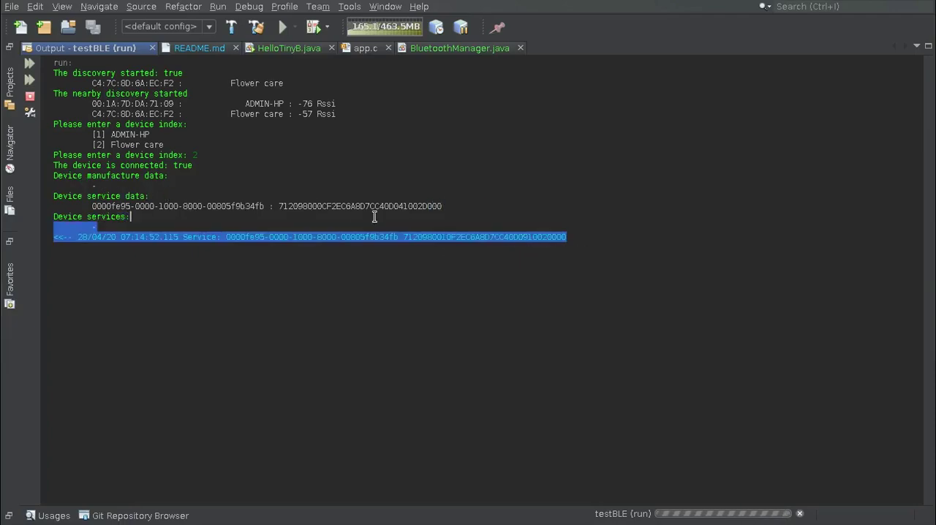
click(55, 236)
triple_click(55, 237)
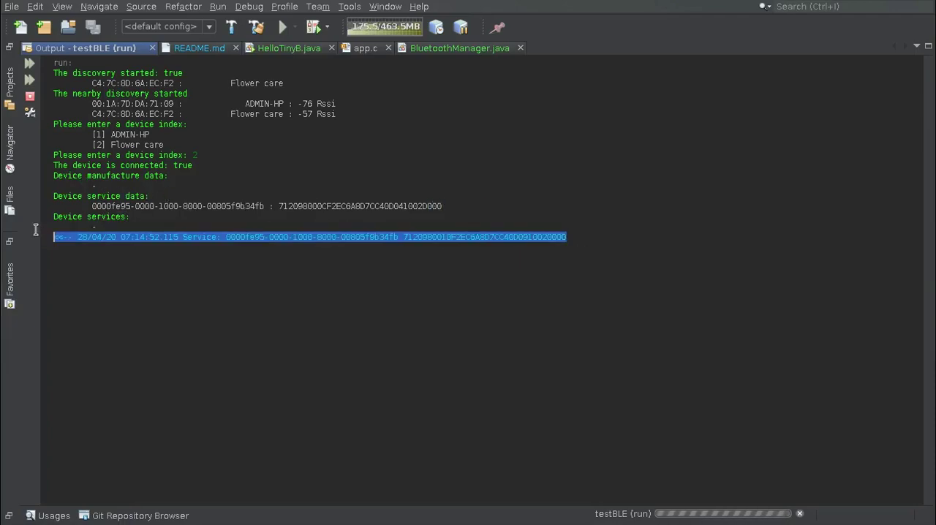
double_click(194, 237)
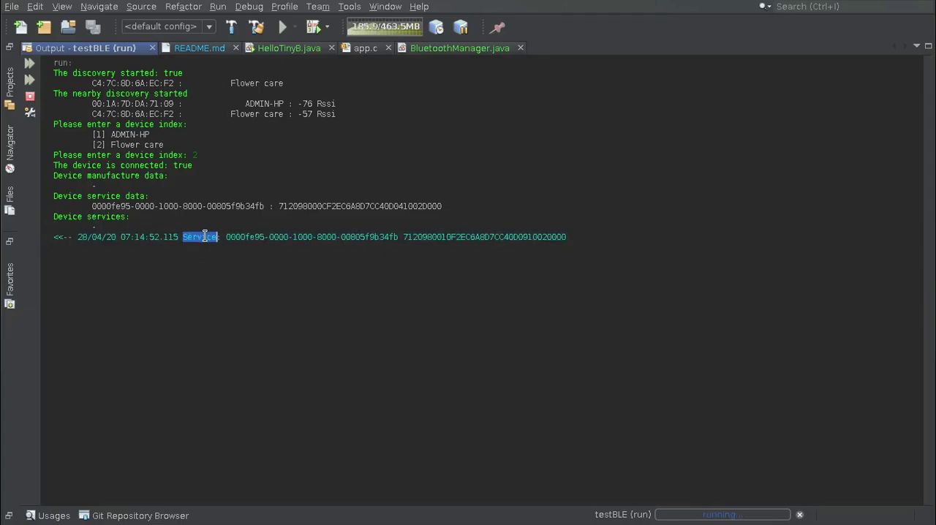
double_click(504, 235)
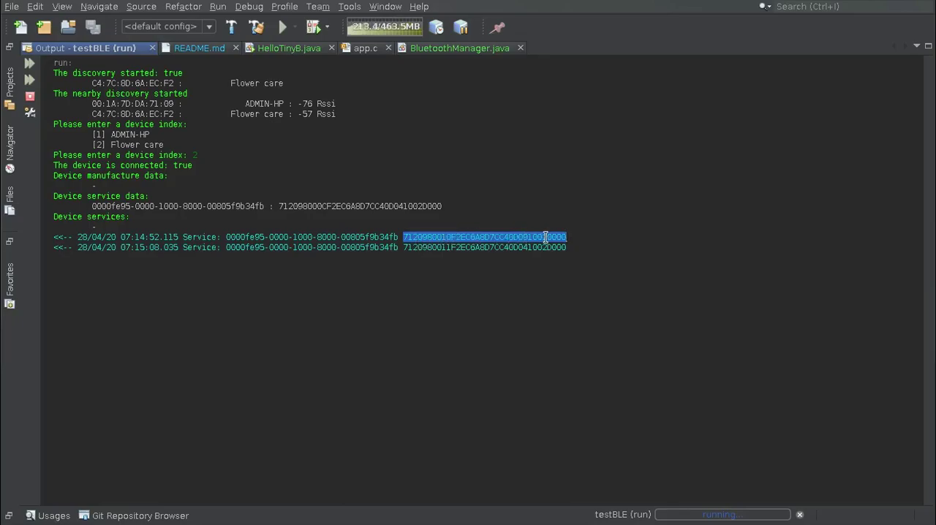
double_click(521, 247)
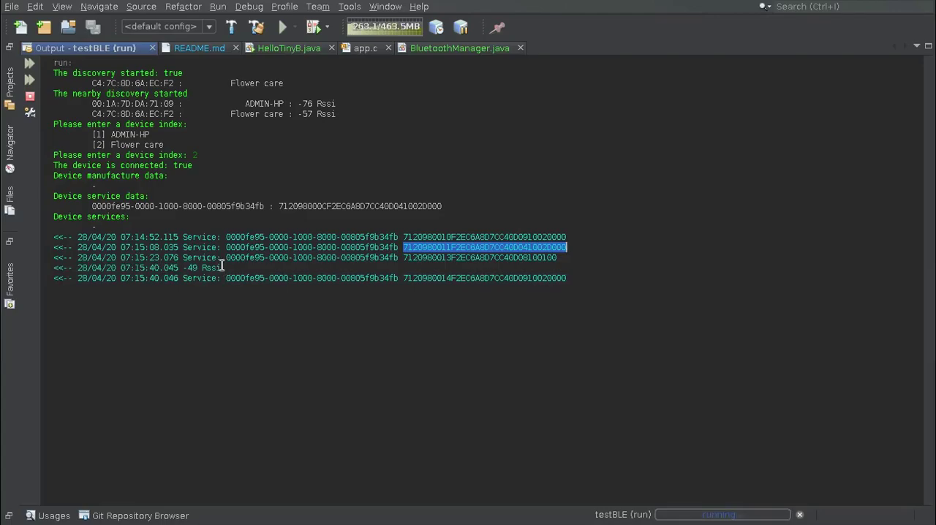
drag(221, 267, 71, 267)
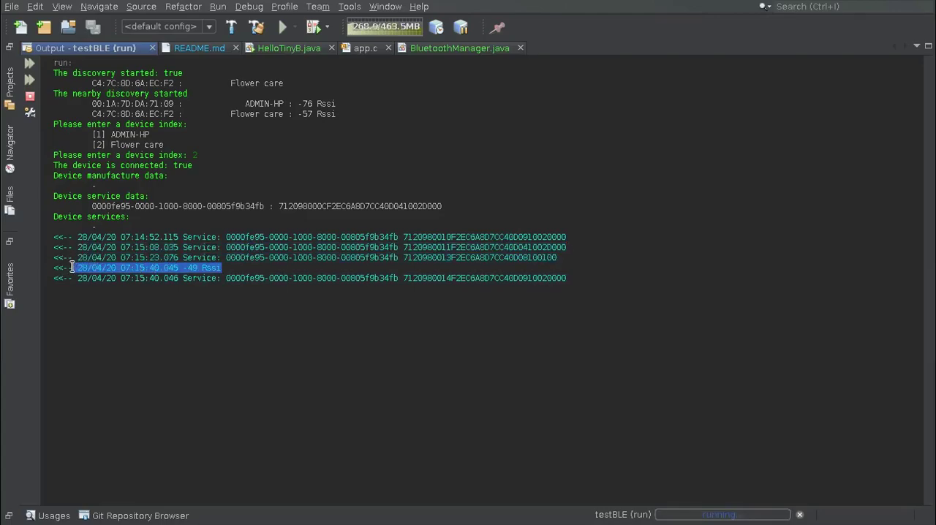
click(207, 268)
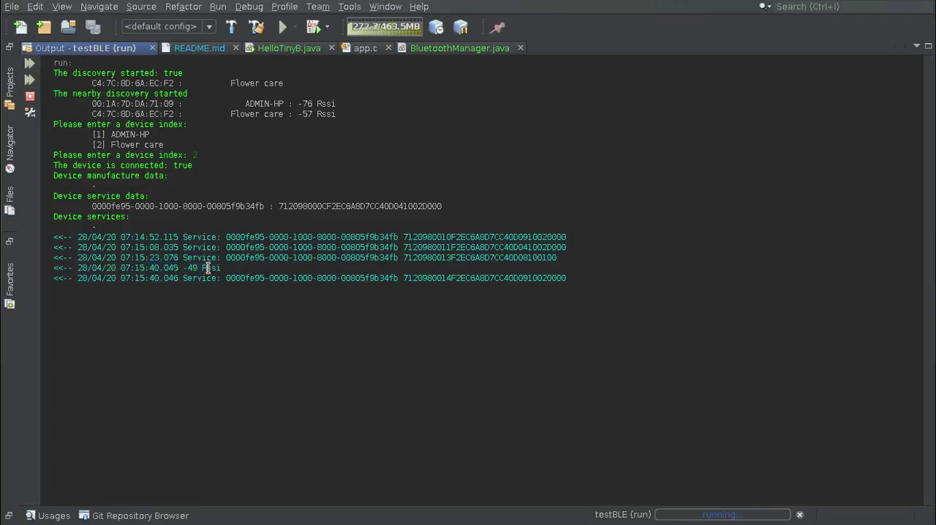